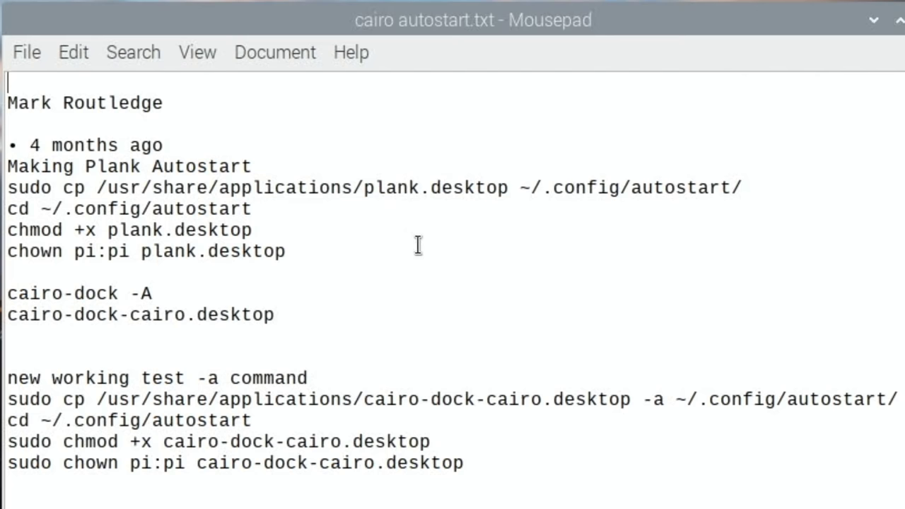
Step: Delete the extra blank line above 'new working test' in cairo autostart.txt
left_click(194, 345)
key("BackSpace")
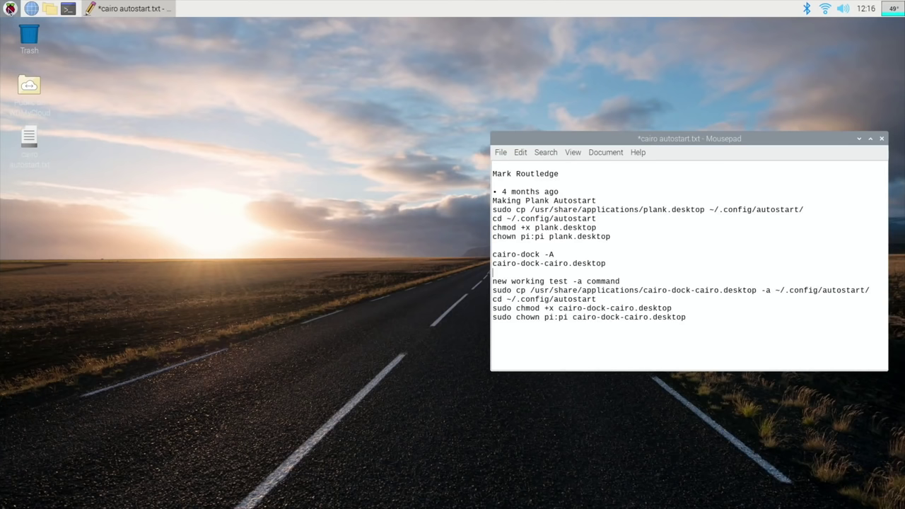
Step: Search Add / Remove Software for 'cairo' packages
left_click(10, 8)
mouse_move(34, 102)
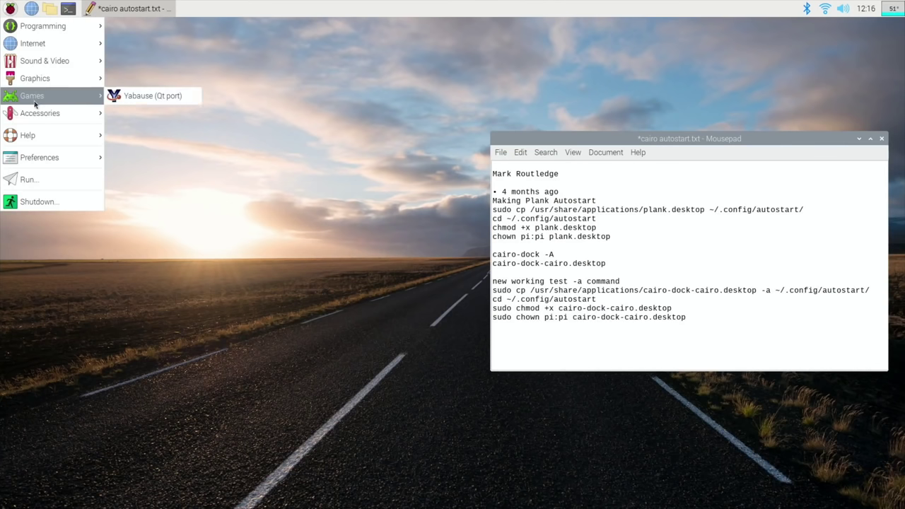
mouse_move(48, 152)
left_click(132, 157)
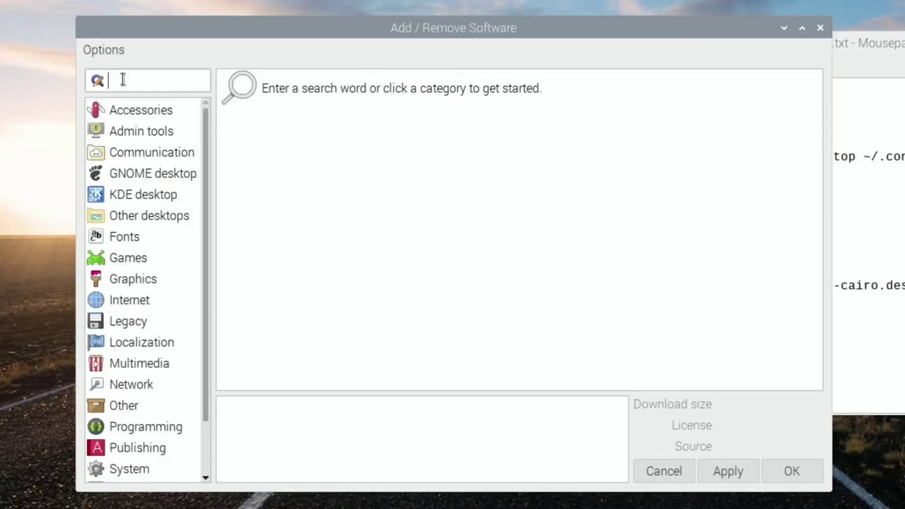
type("cairo")
key("Return")
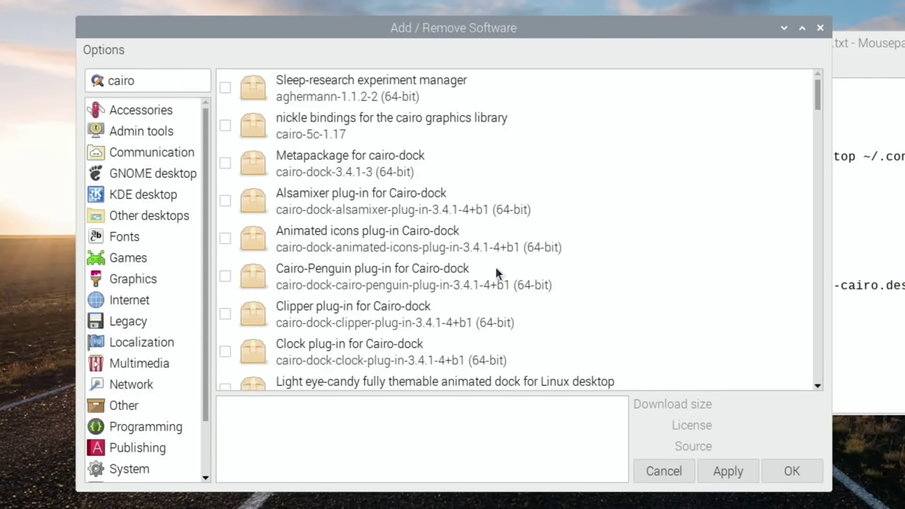
Step: Install cairo-dock-core-3.4.1-3, confirming the authentication prompt
scroll(810, 291, "down", 5)
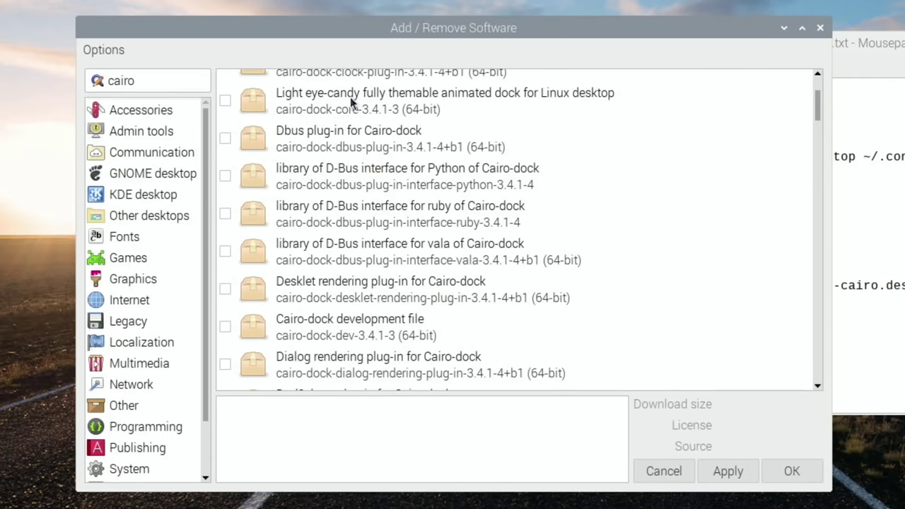
left_click(228, 100)
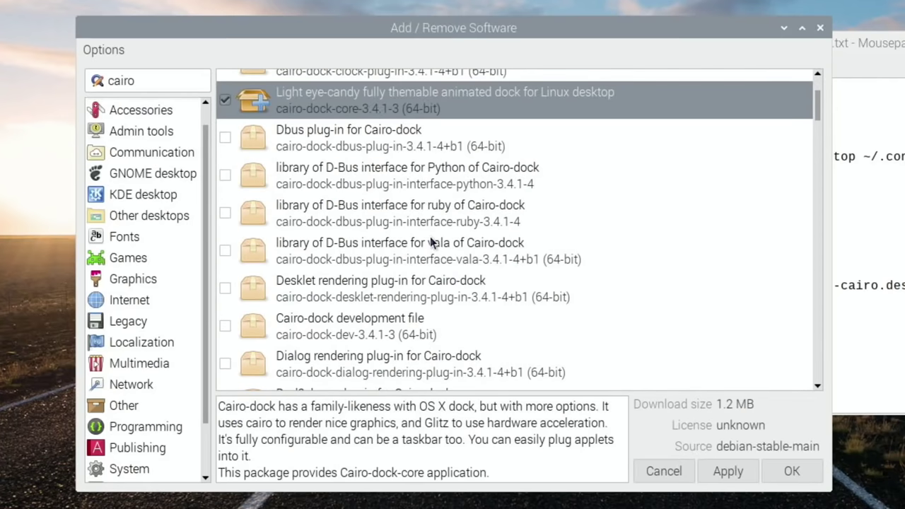
left_click(728, 471)
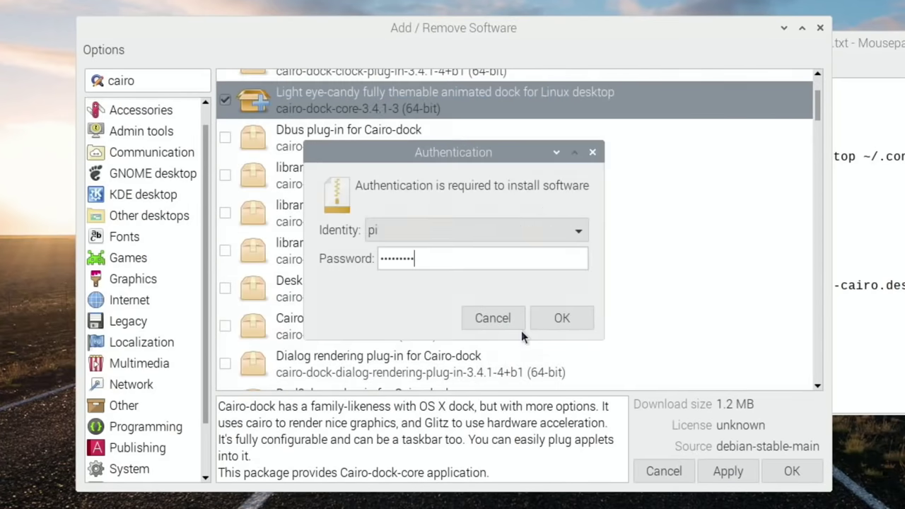
key("Return")
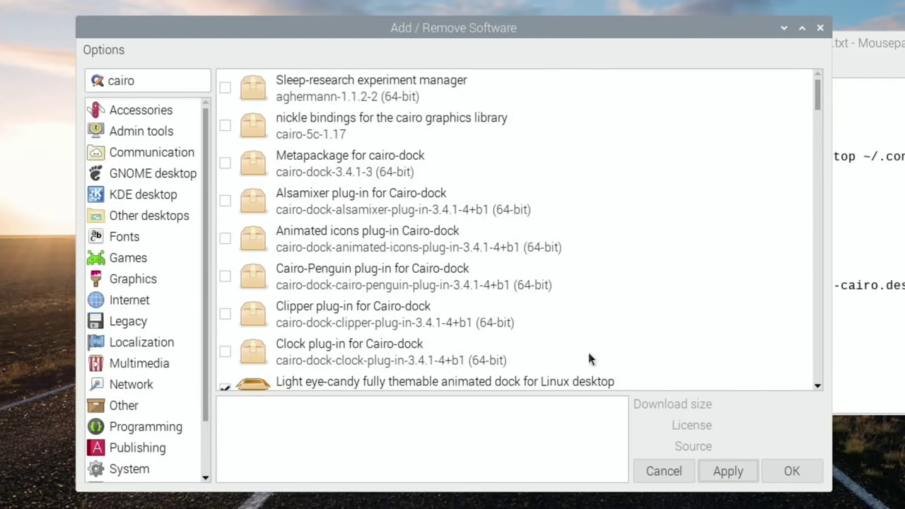
Step: Close the installer and start Cairo-Dock (Fallback Mode) without OpenGL
left_click(821, 29)
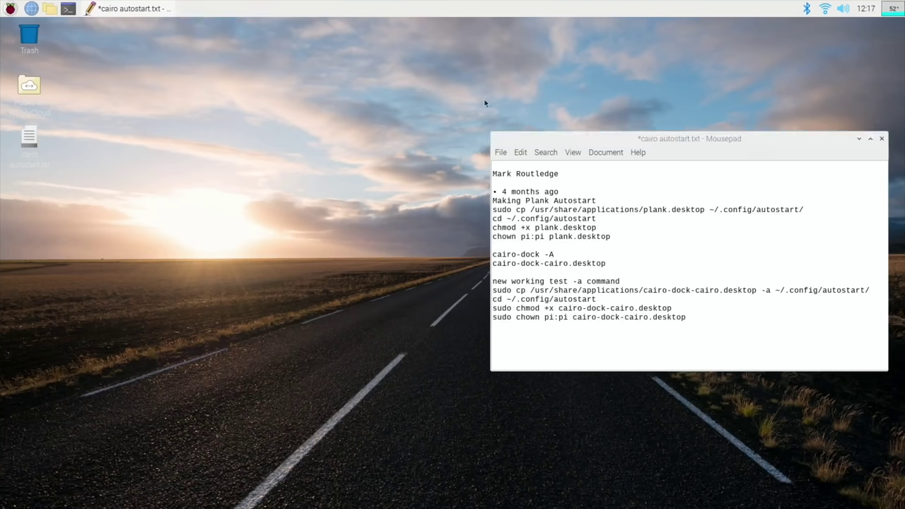
left_click(10, 8)
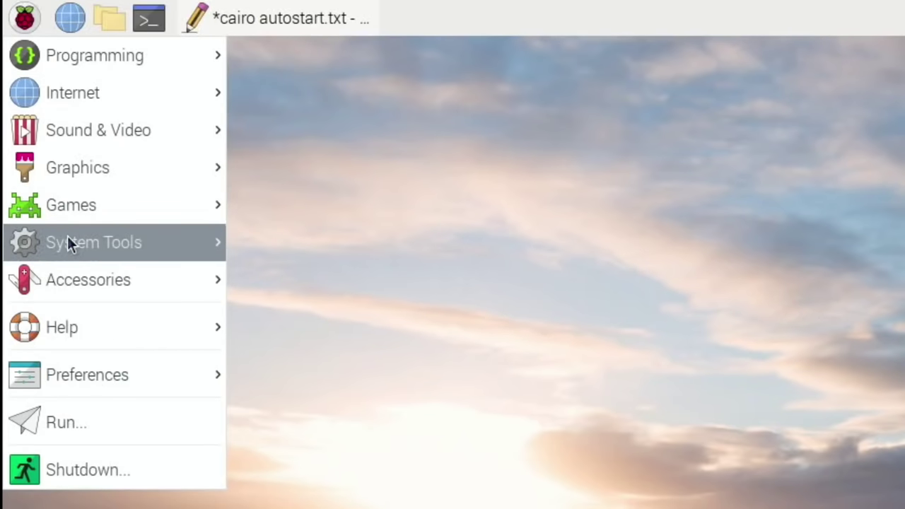
mouse_move(68, 242)
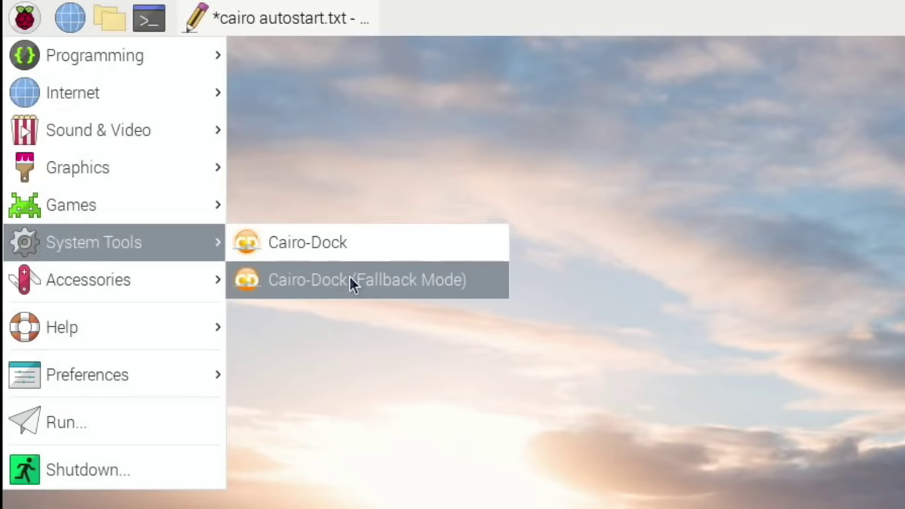
left_click(349, 276)
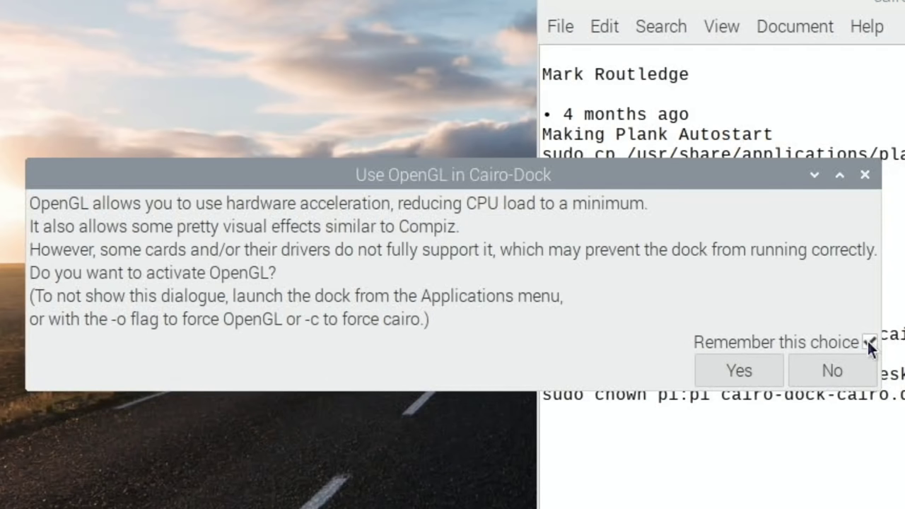
left_click(845, 369)
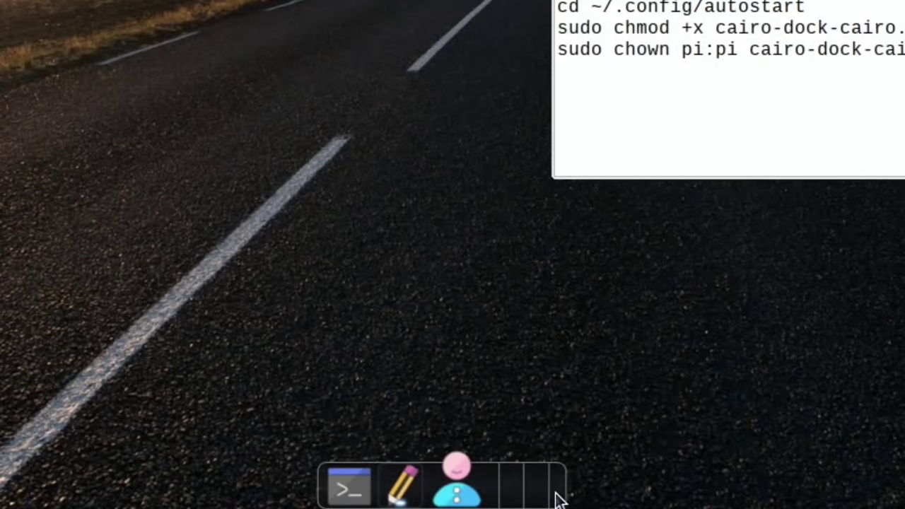
Step: Set Cairo-Dock to launch on startup and close the Mousepad notes
right_click(466, 499)
mouse_move(604, 316)
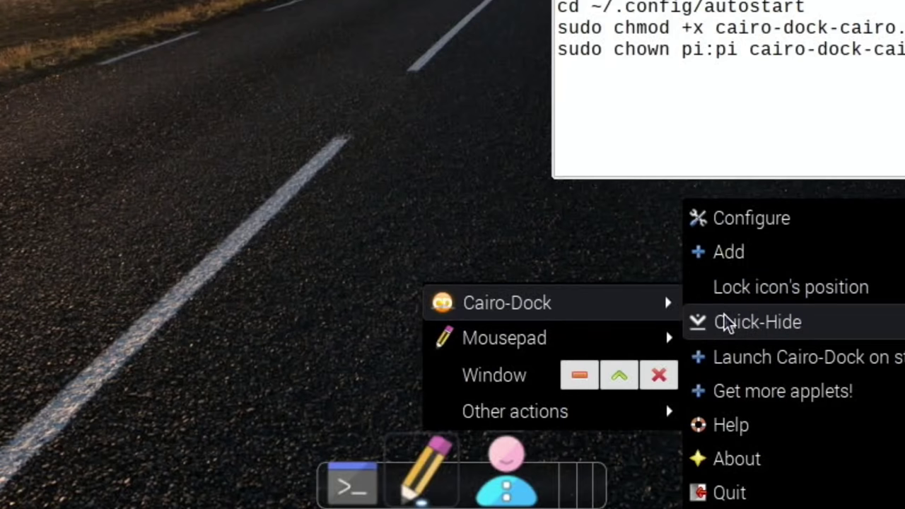
left_click(747, 364)
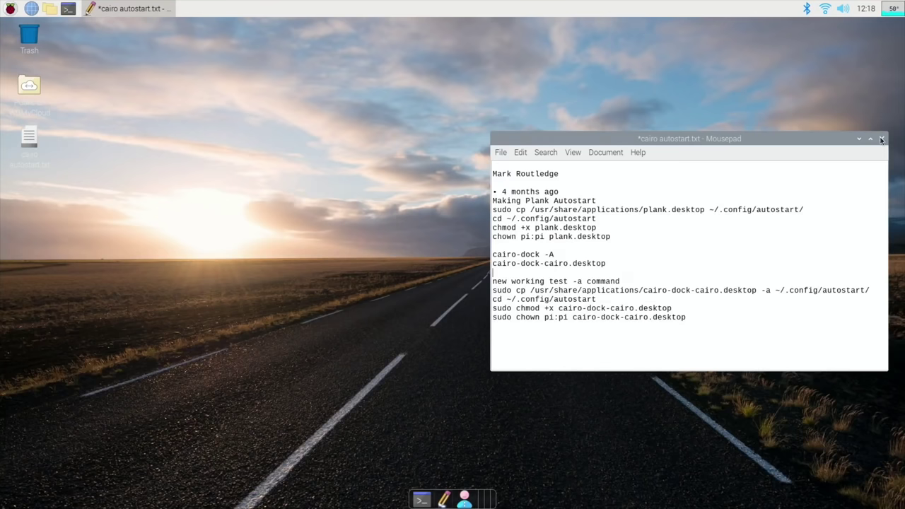
left_click(881, 139)
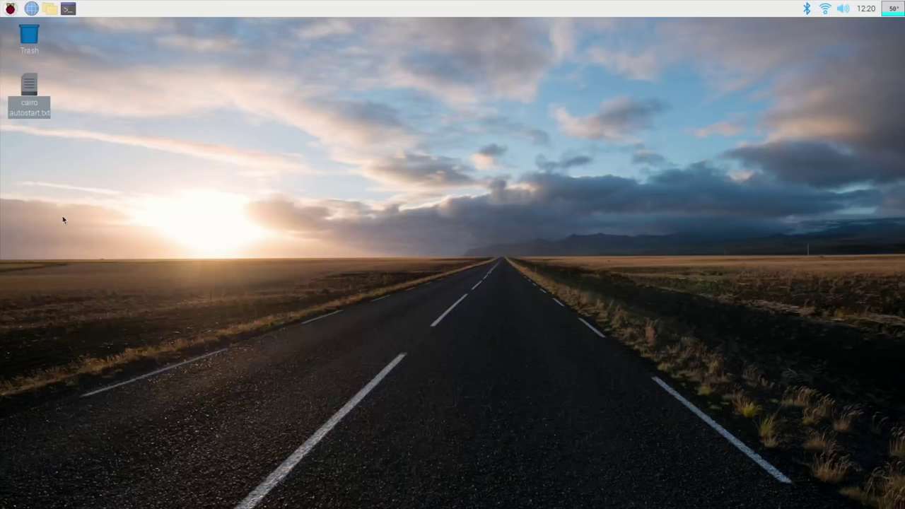
Step: Reopen cairo autostart.txt from the desktop and move its window up and right
double_click(29, 89)
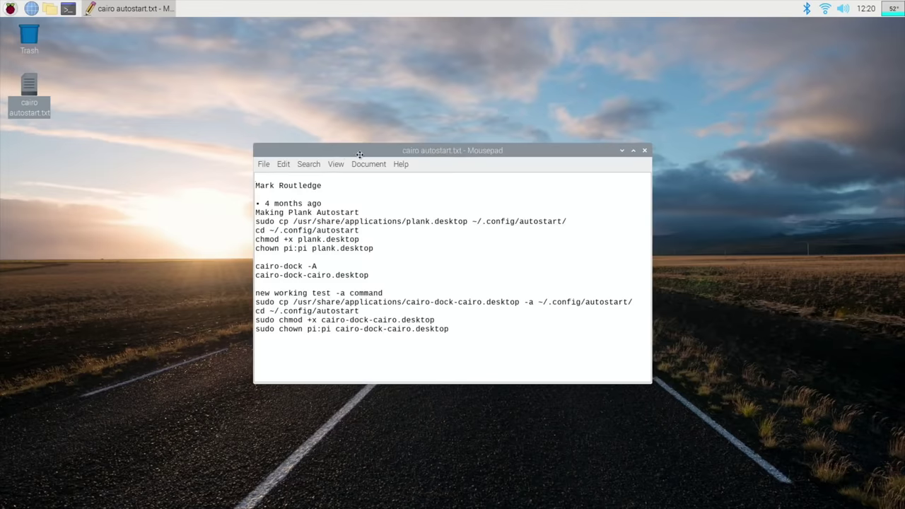
left_click_drag(360, 154, 594, 116)
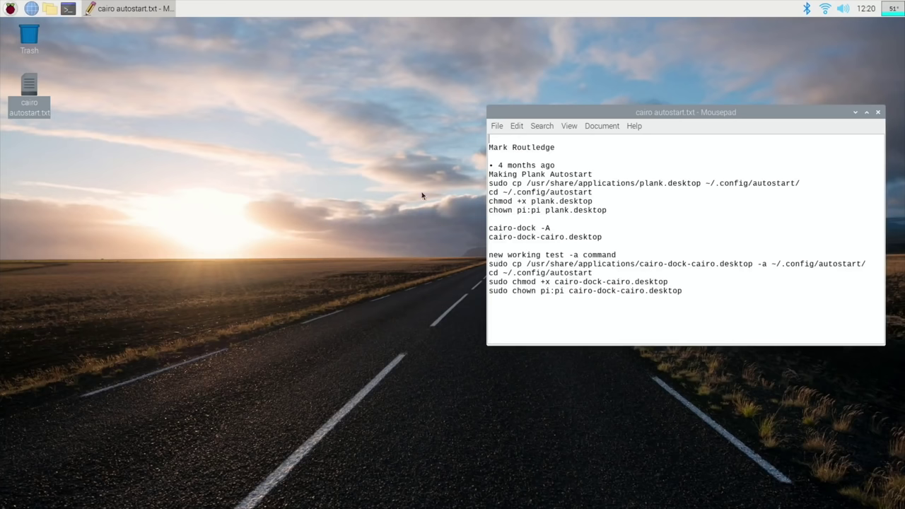
Step: View and close the properties of the System Tools Cairo-Dock menu entry
left_click(10, 8)
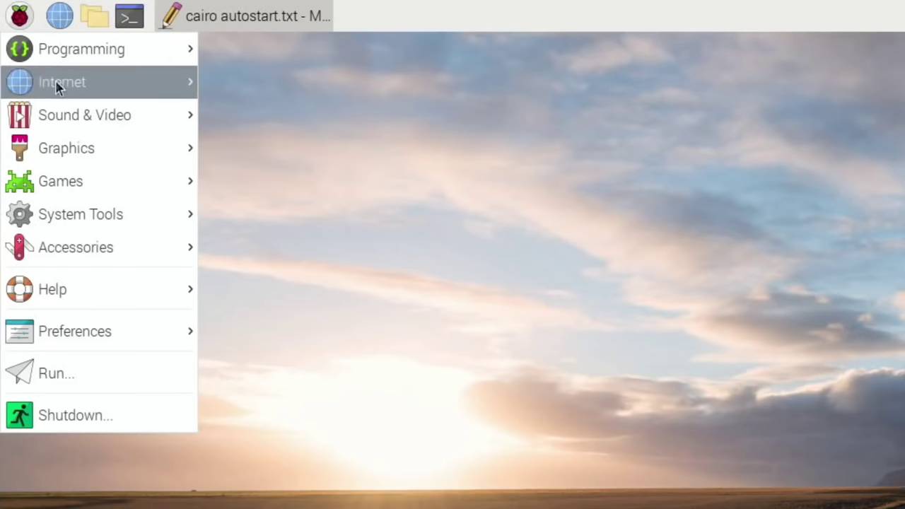
mouse_move(94, 215)
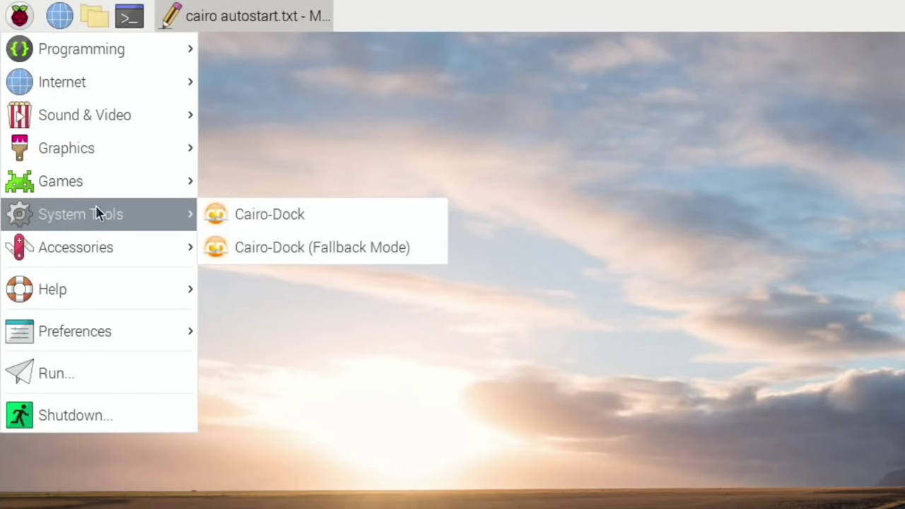
right_click(254, 222)
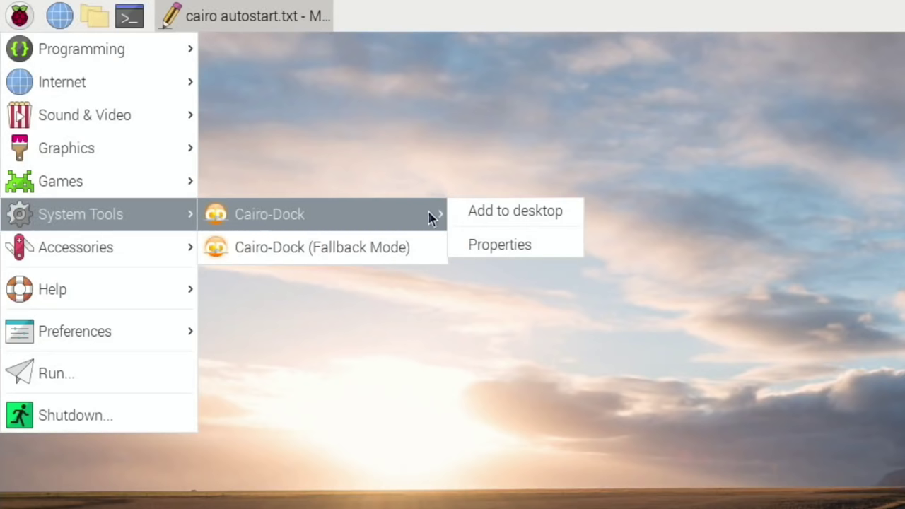
left_click(478, 245)
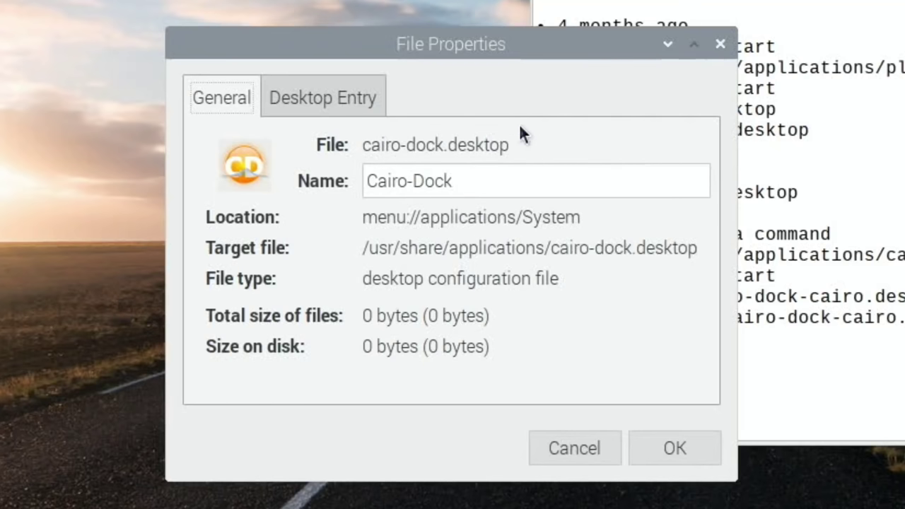
left_click(719, 44)
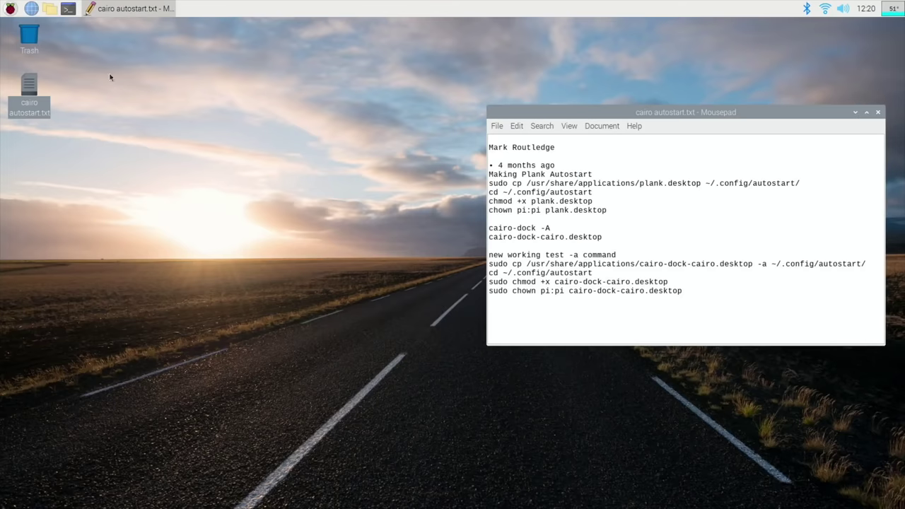
Step: Show the Cairo-Dock (Fallback Mode) entry's properties and move the dialog left
left_click(11, 9)
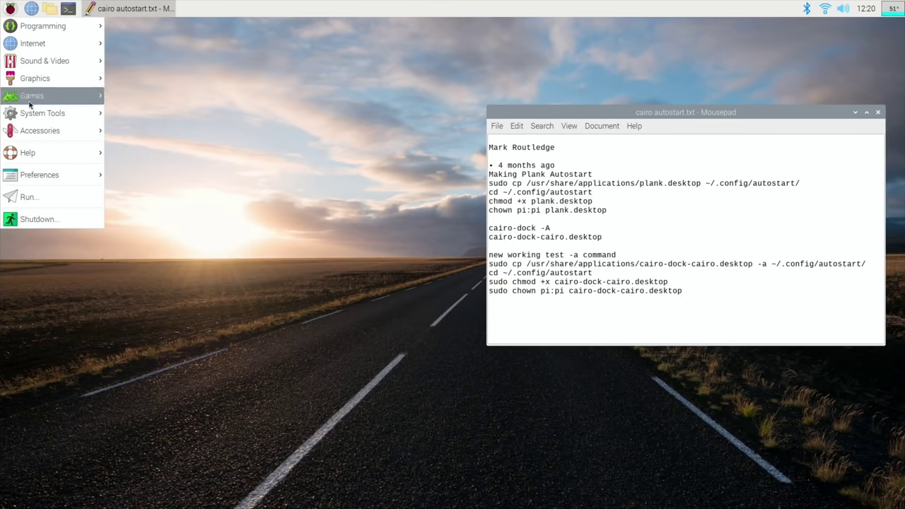
mouse_move(32, 114)
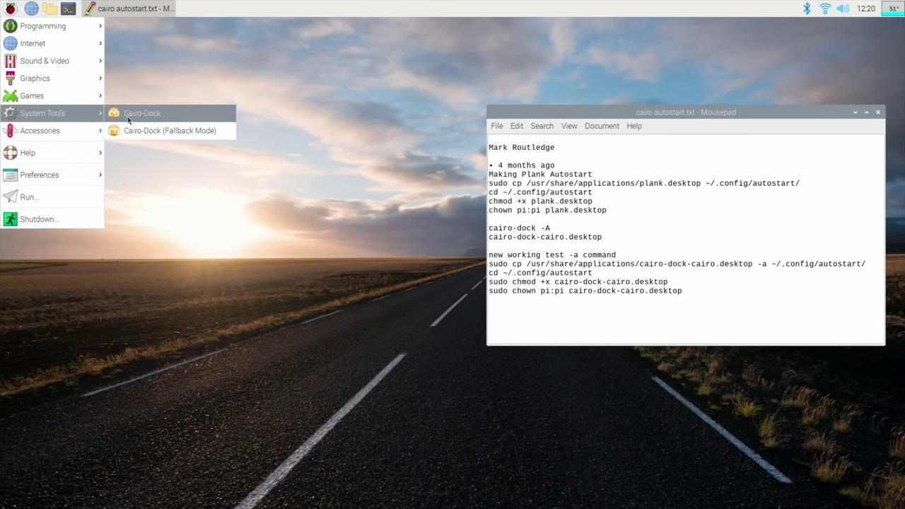
right_click(160, 135)
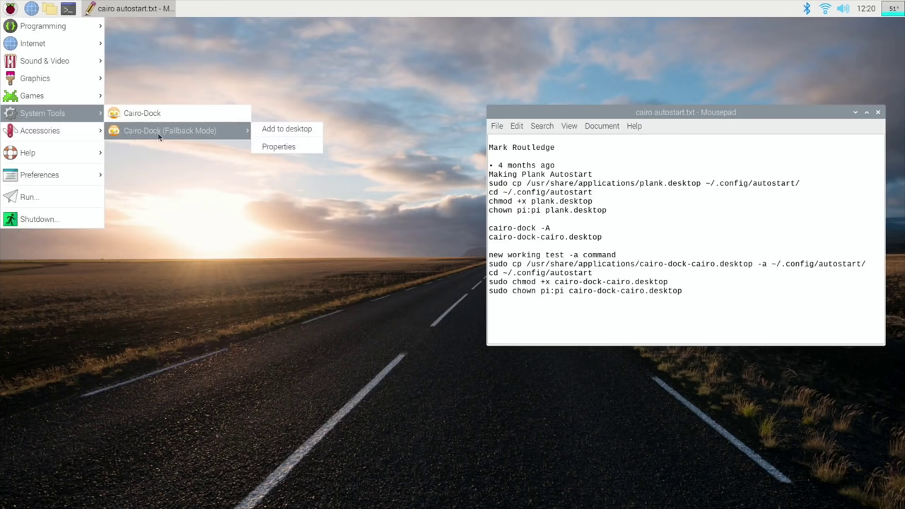
left_click(278, 146)
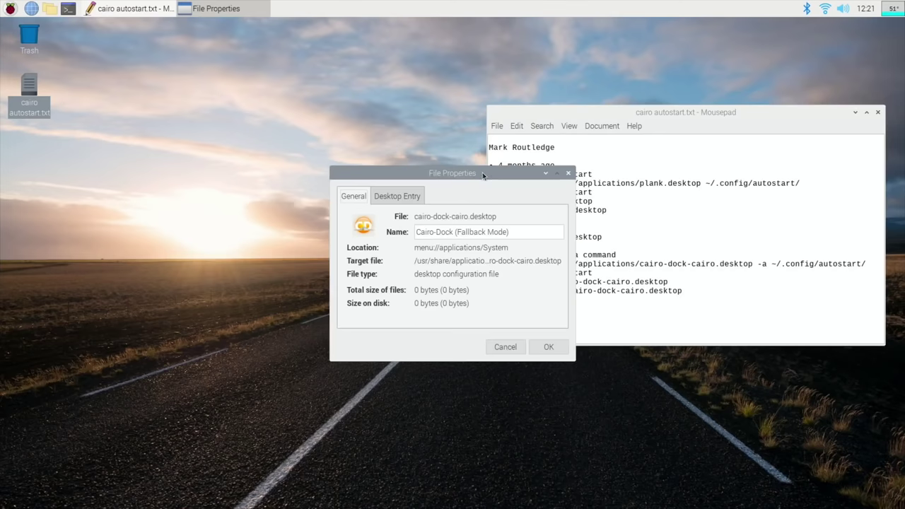
left_click_drag(485, 174, 374, 156)
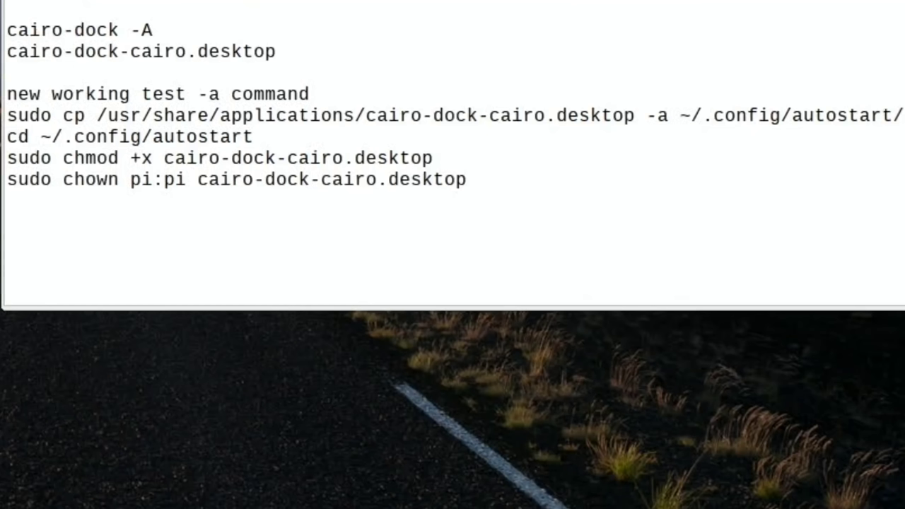
Step: Browse the file manager to /usr/share/applications and look through the launchers for Cairo-Dock
left_click(50, 8)
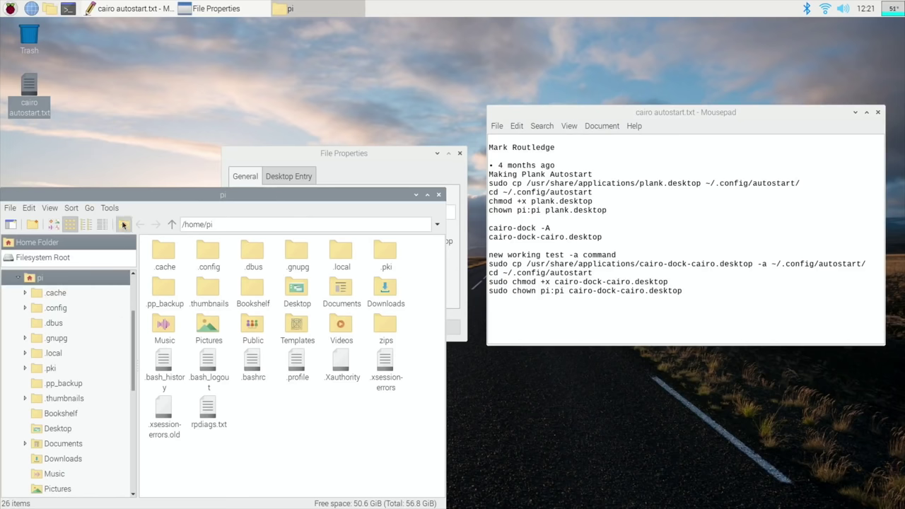
left_click_drag(139, 195, 178, 97)
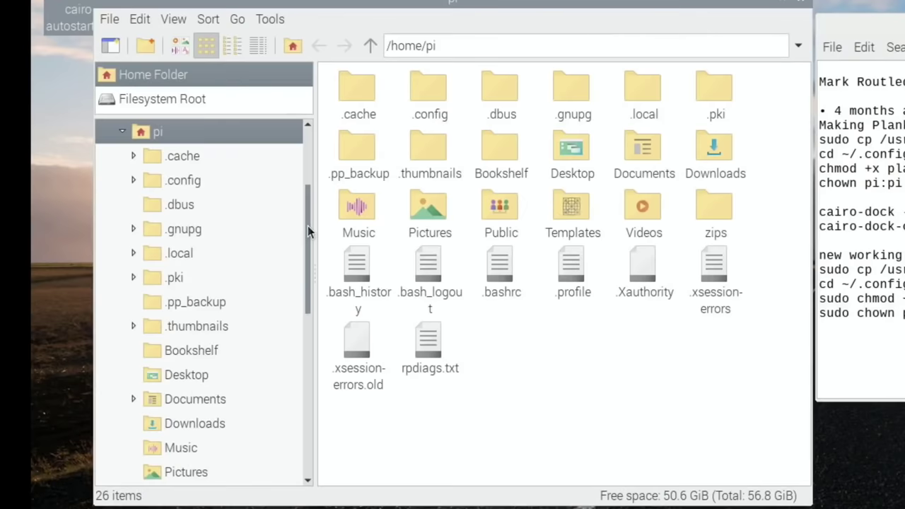
left_click_drag(169, 238, 169, 335)
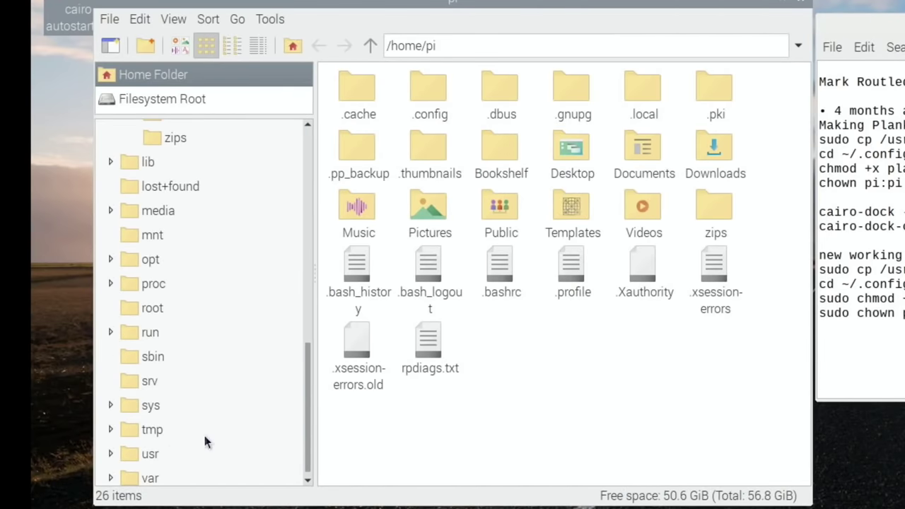
left_click(150, 454)
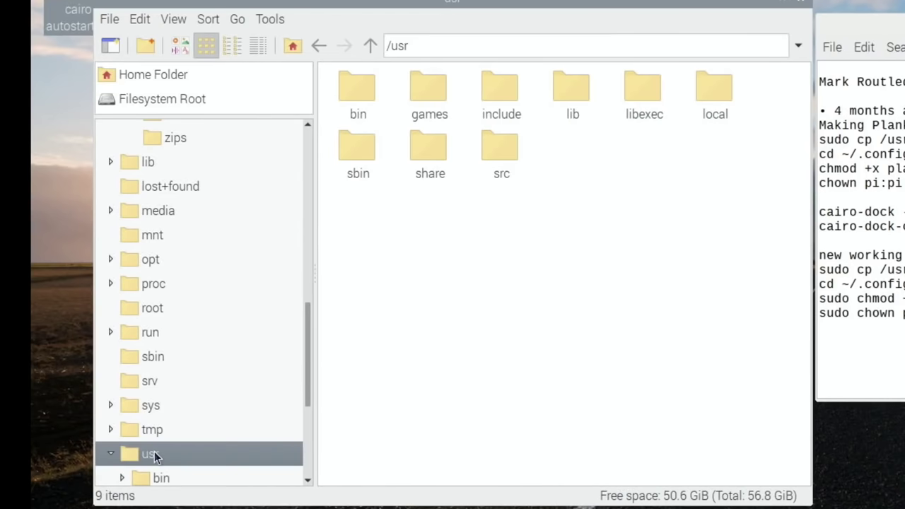
double_click(414, 161)
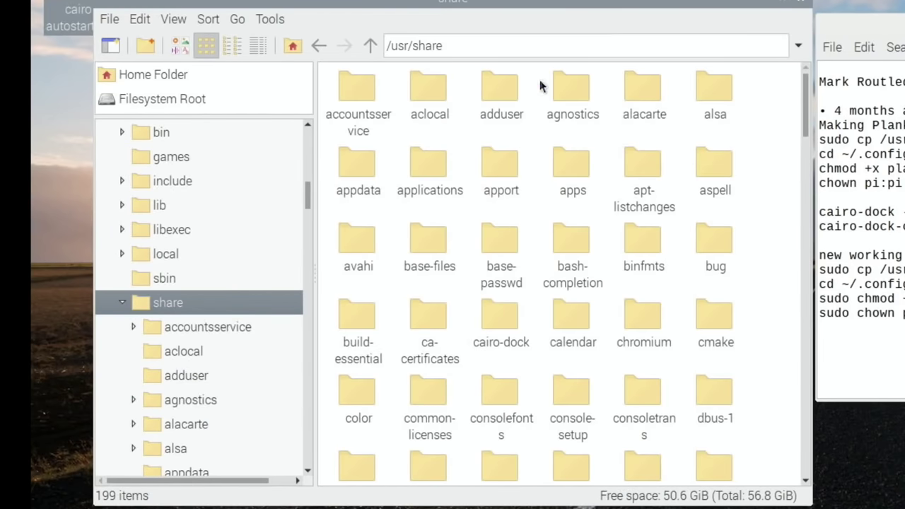
double_click(439, 164)
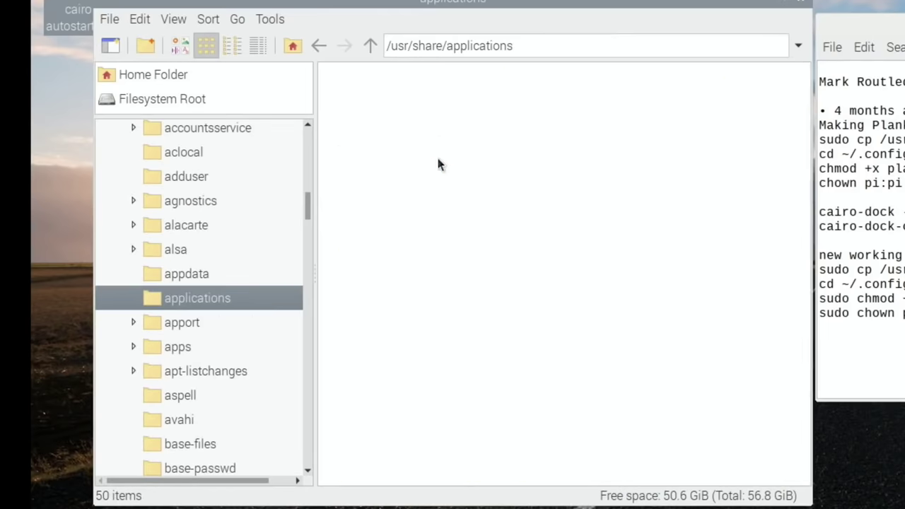
scroll(559, 251, "down", 5)
scroll(559, 252, "up", 5)
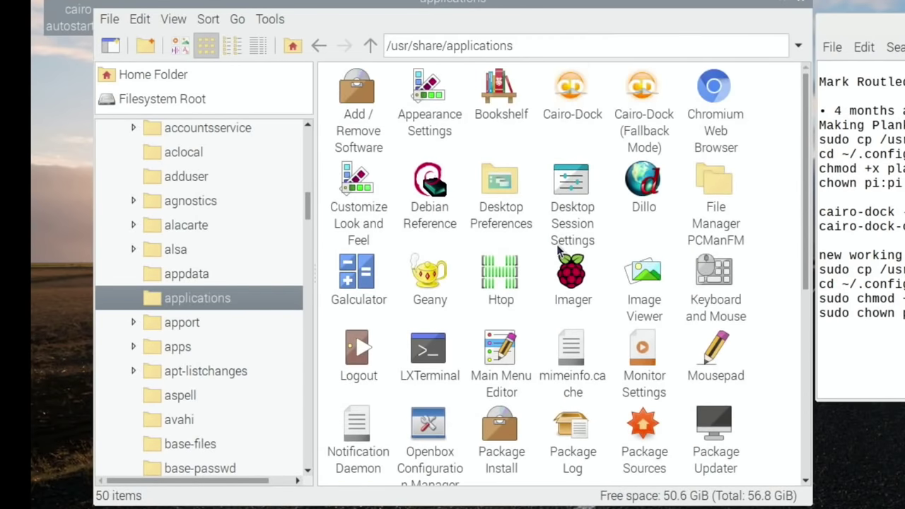
scroll(558, 251, "down", 5)
scroll(559, 251, "up", 5)
scroll(559, 251, "down", 5)
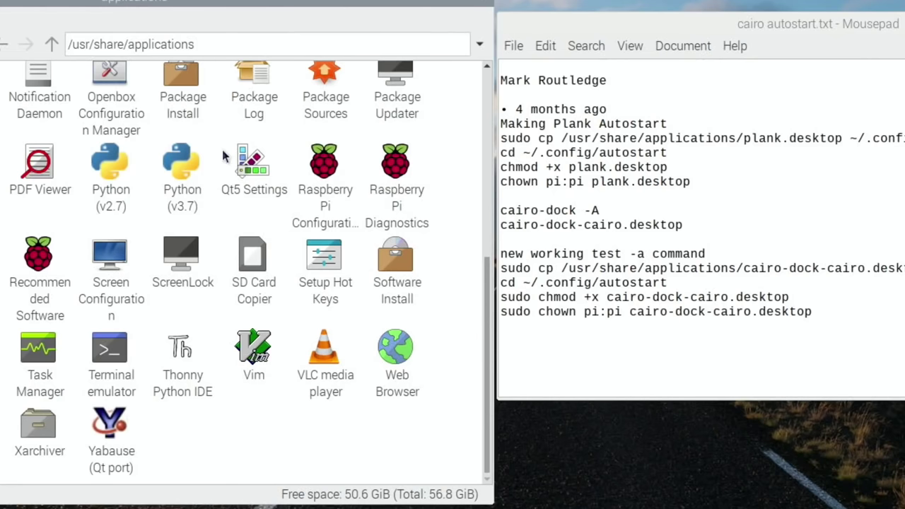
scroll(223, 155, "up", 5)
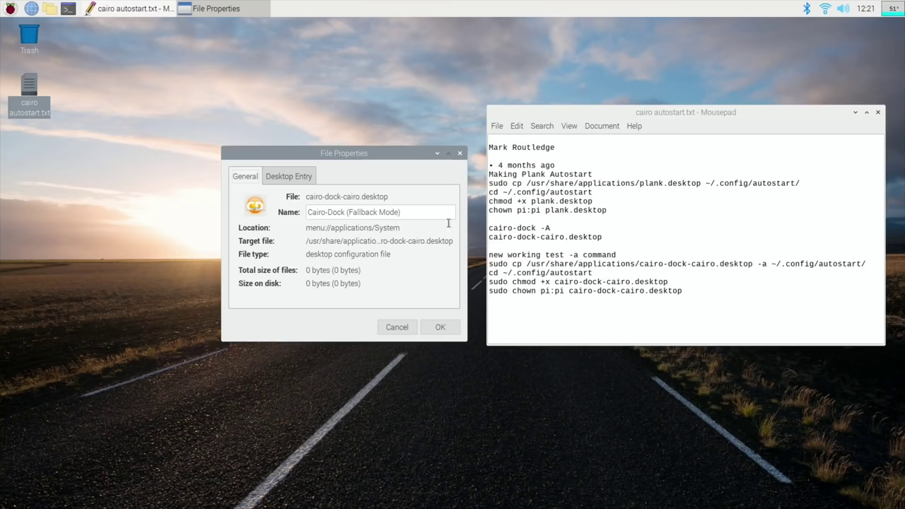
Step: Install neofetch with 'sudo apt install neofetch' and run neofetch in a new terminal
left_click(459, 152)
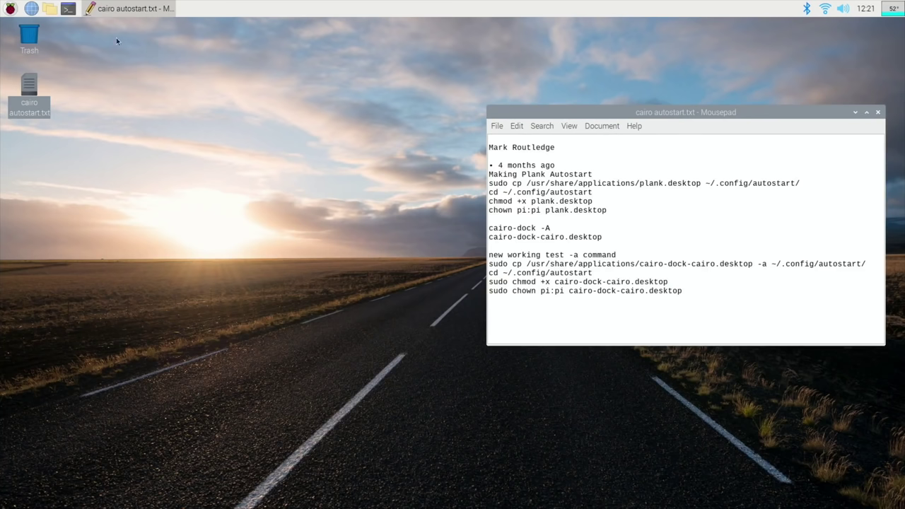
left_click(68, 12)
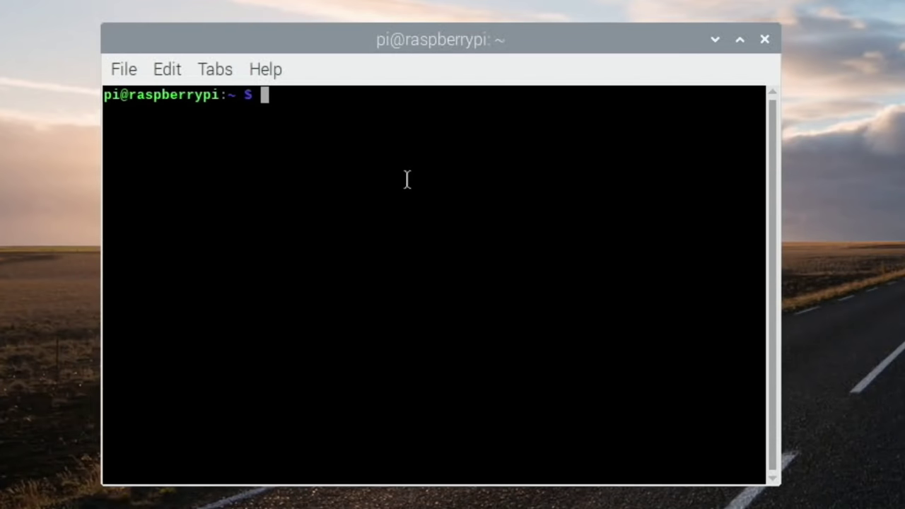
type("sudo ap")
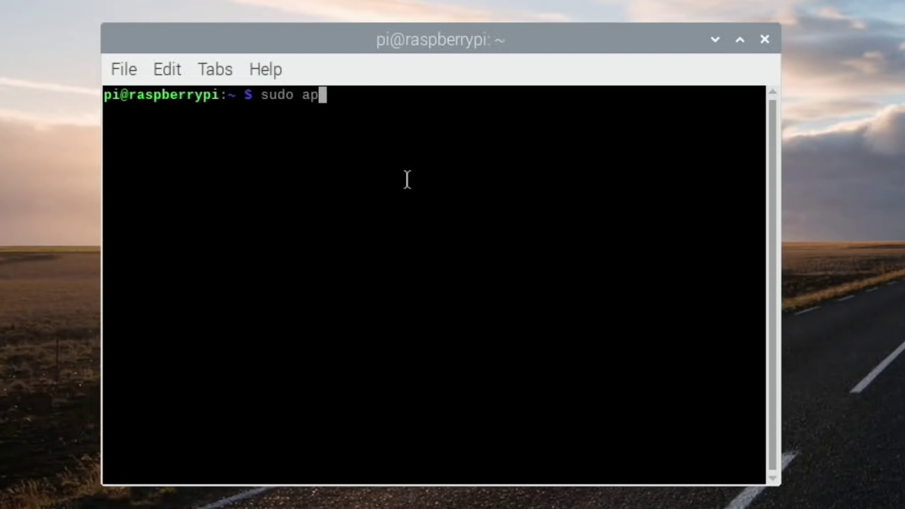
type("t instal")
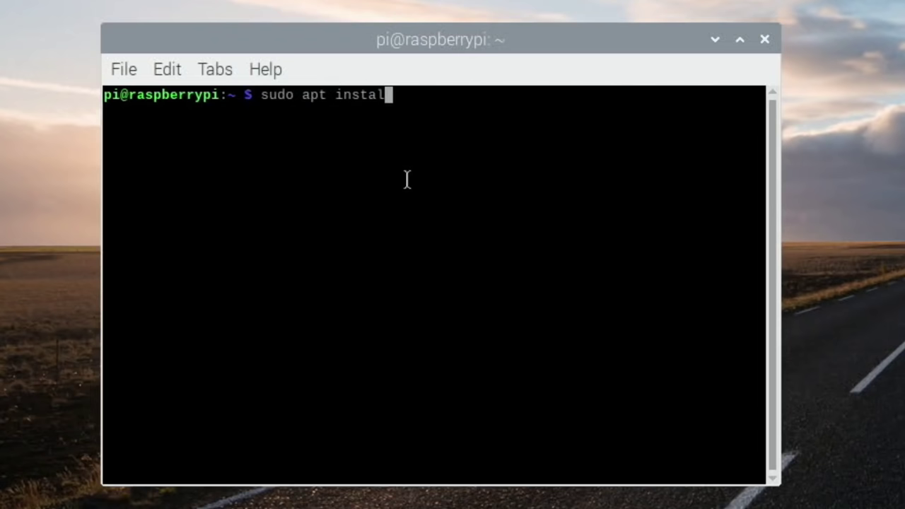
type("l neofe")
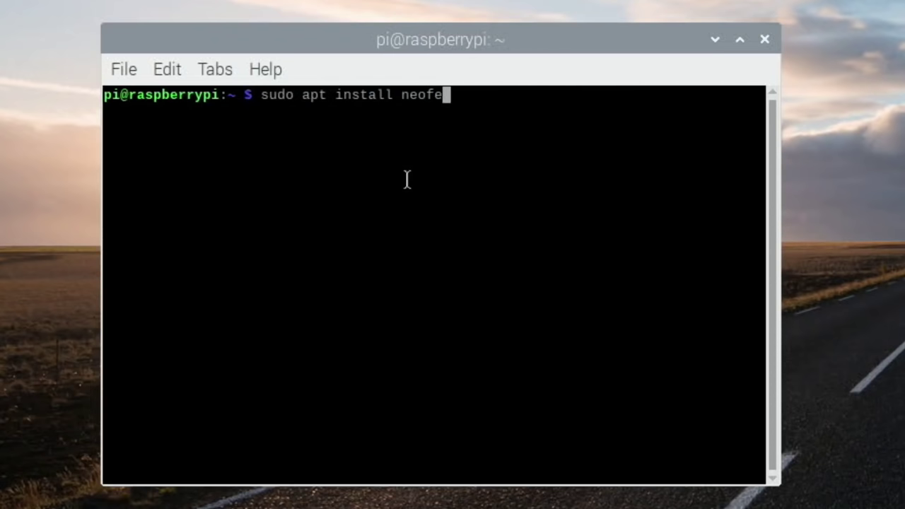
type("tch")
key("Return")
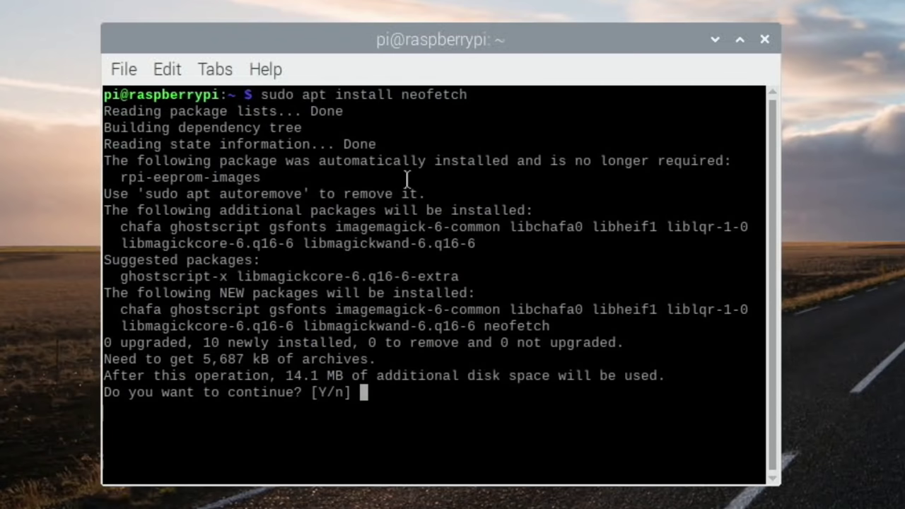
type("y")
key("Return")
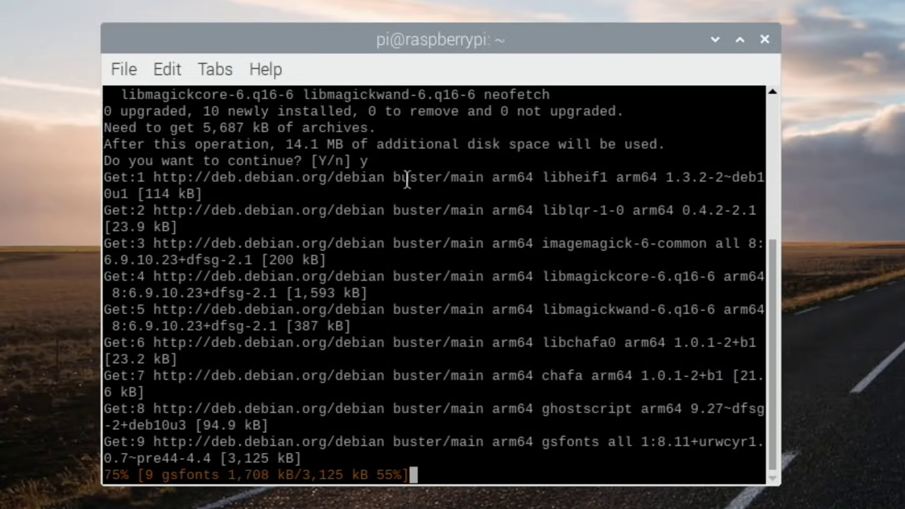
type("neofe")
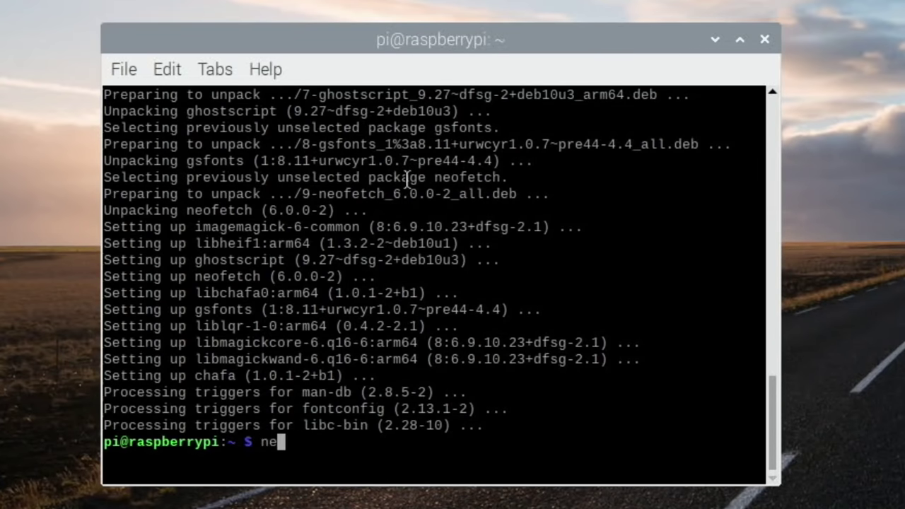
type("tch")
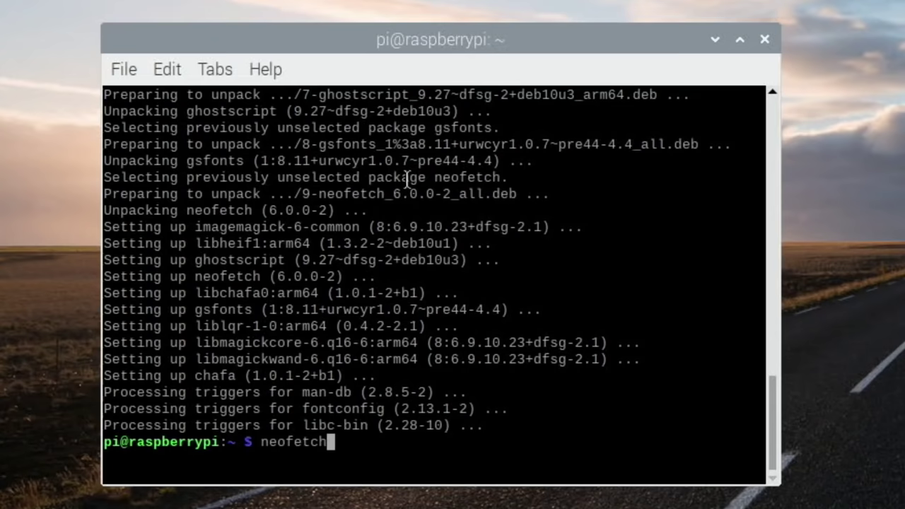
key("Return")
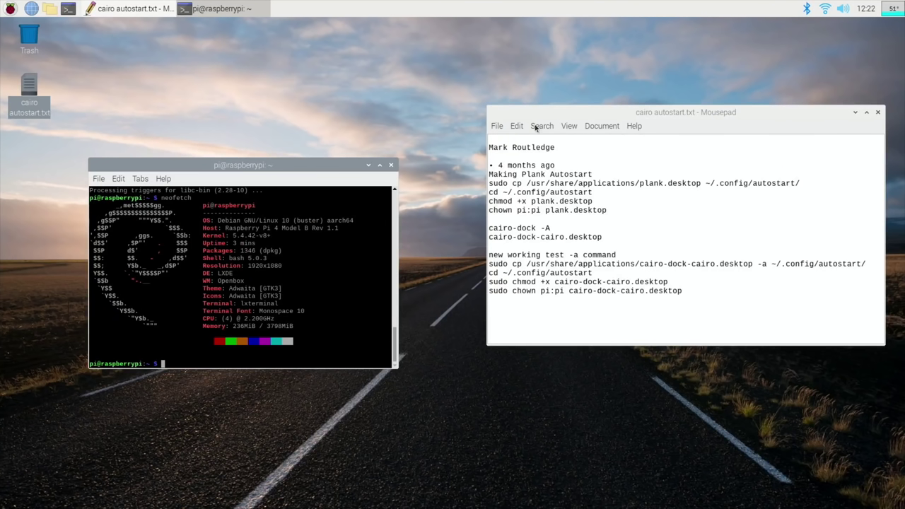
Step: Copy cairo-dock-cairo.desktop into ~/.config/autostart by pasting the notes' cp command
left_click(391, 165)
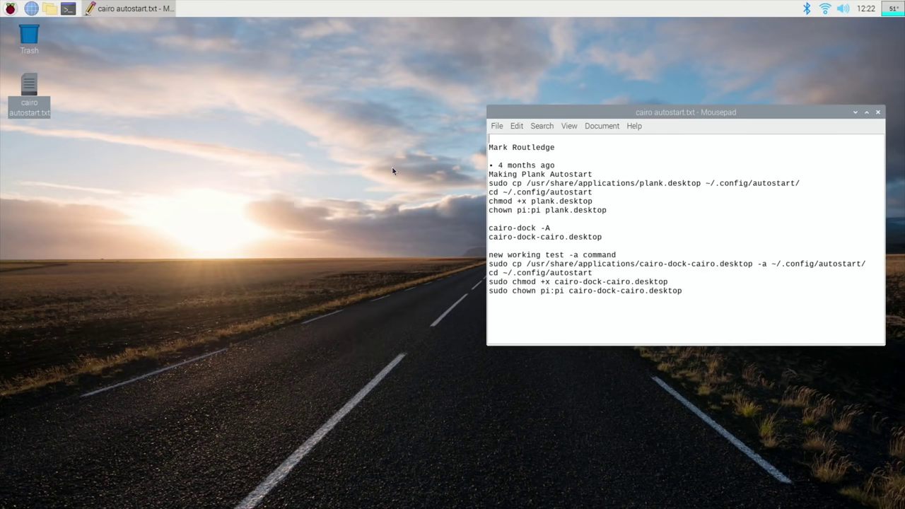
left_click(67, 9)
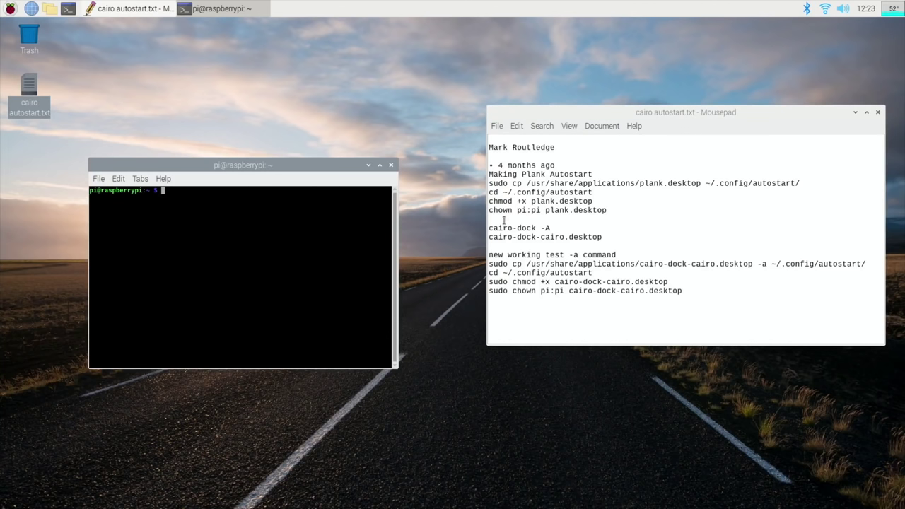
left_click_drag(489, 264, 865, 267)
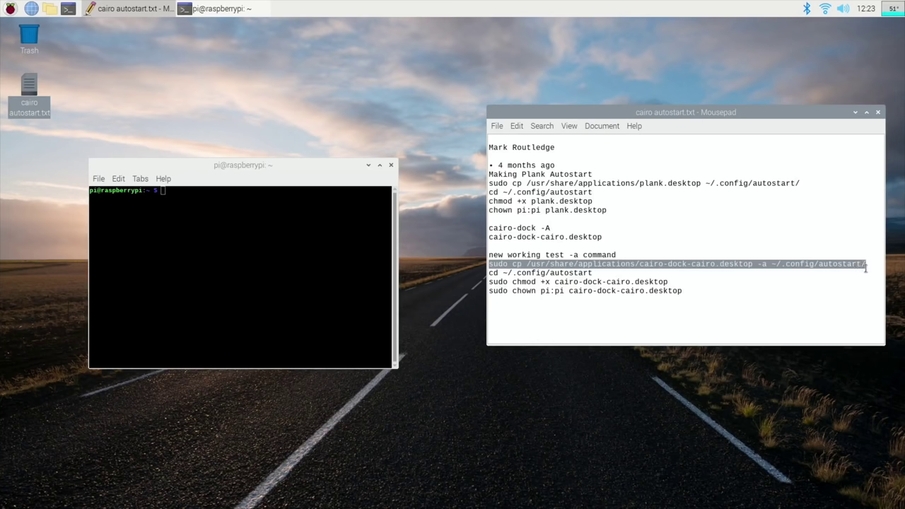
right_click(829, 262)
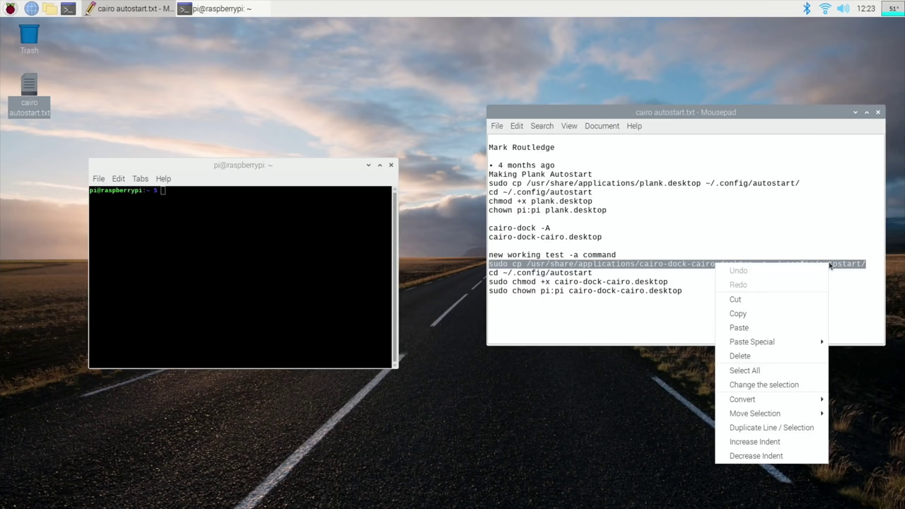
left_click(765, 314)
right_click(201, 223)
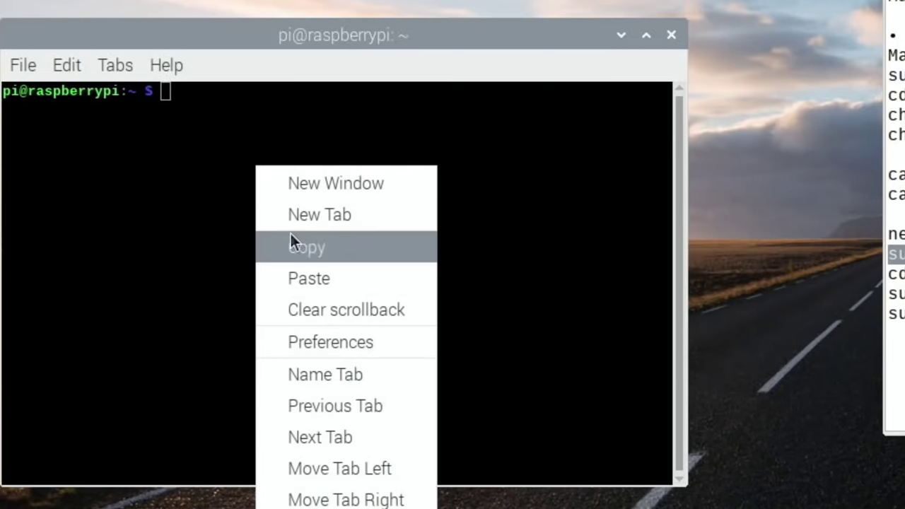
left_click(218, 259)
key("ctrl+shift+v")
key("Return")
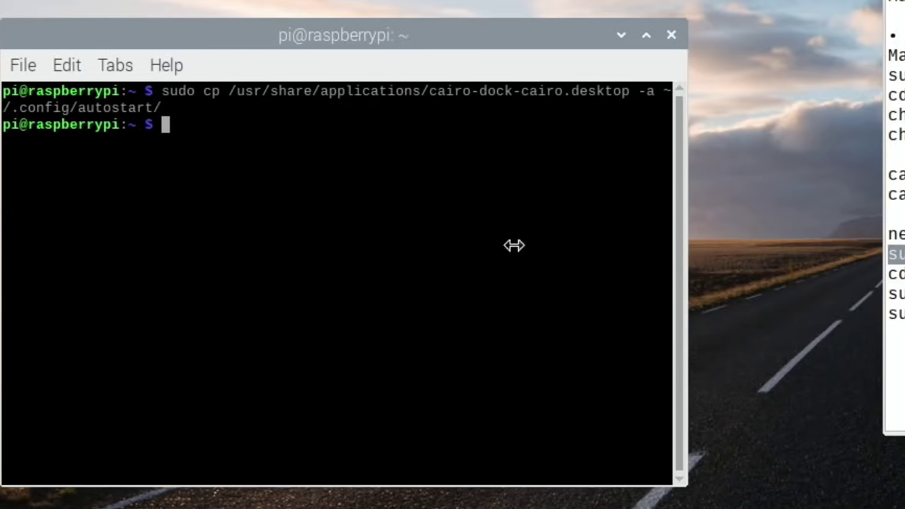
Step: Change into ~/.config/autostart and make the launcher executable with chmod +x
triple_click(892, 274)
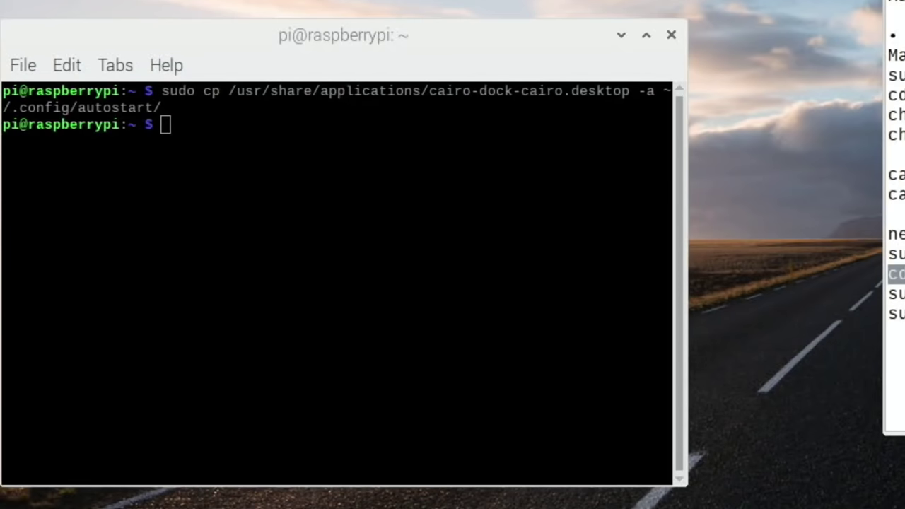
right_click(177, 127)
left_click(225, 239)
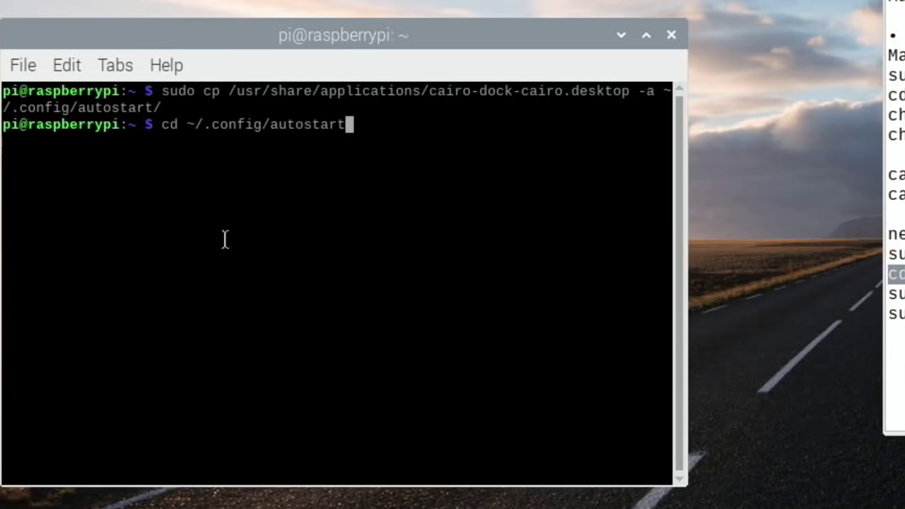
key("Return")
right_click(320, 140)
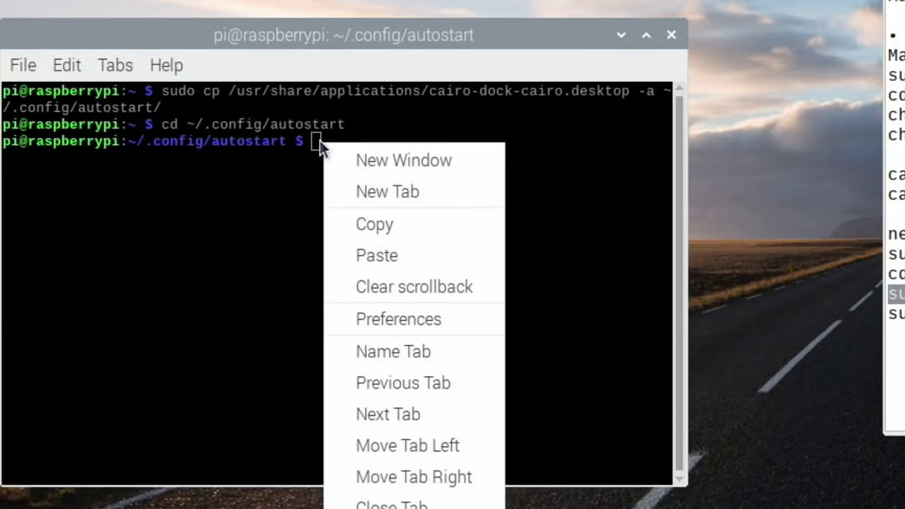
left_click(365, 253)
key("Return")
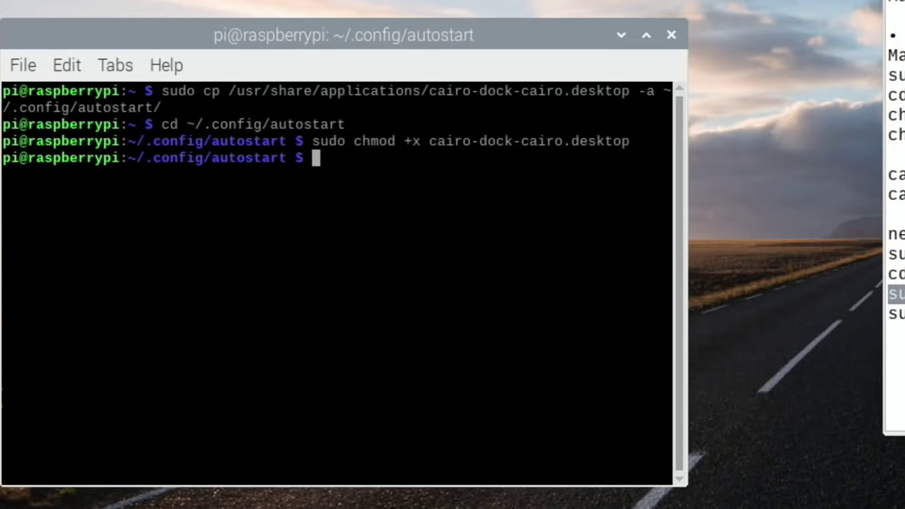
Step: Give the launcher pi:pi ownership with chown, then type reboot
triple_click(897, 313)
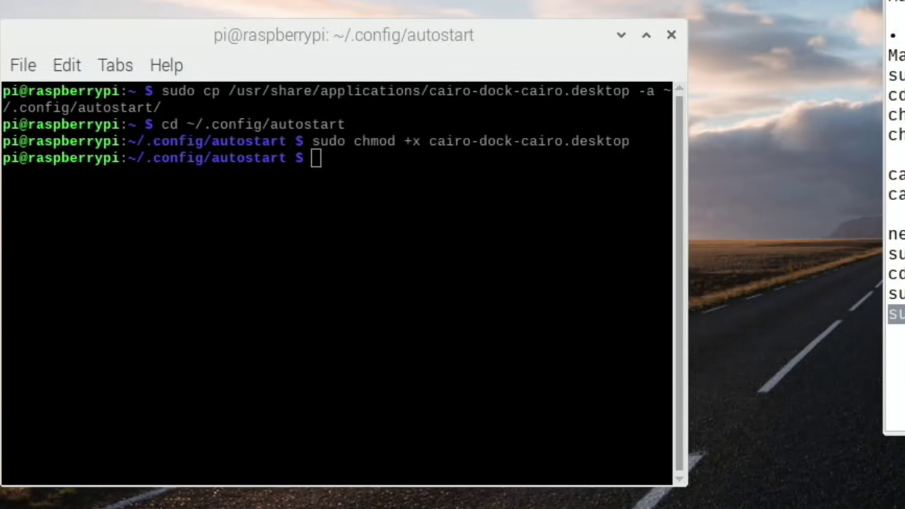
right_click(324, 164)
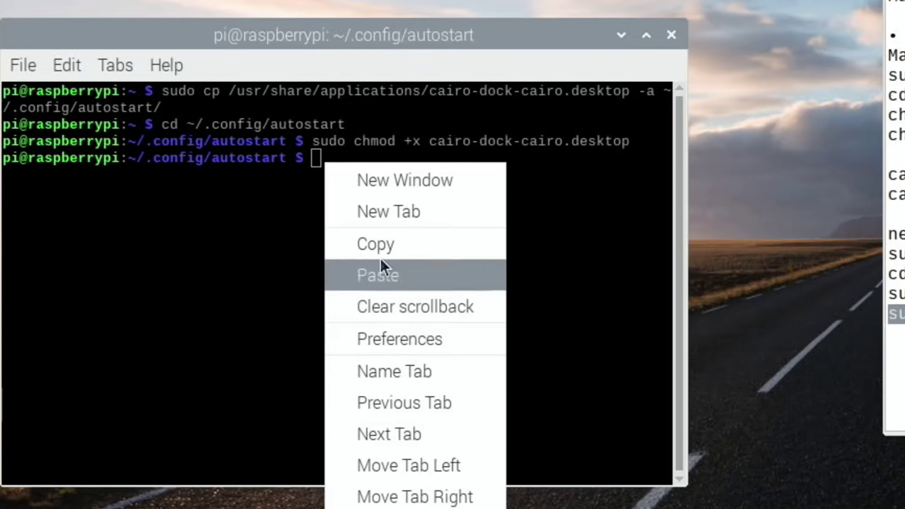
left_click(391, 280)
key("Return")
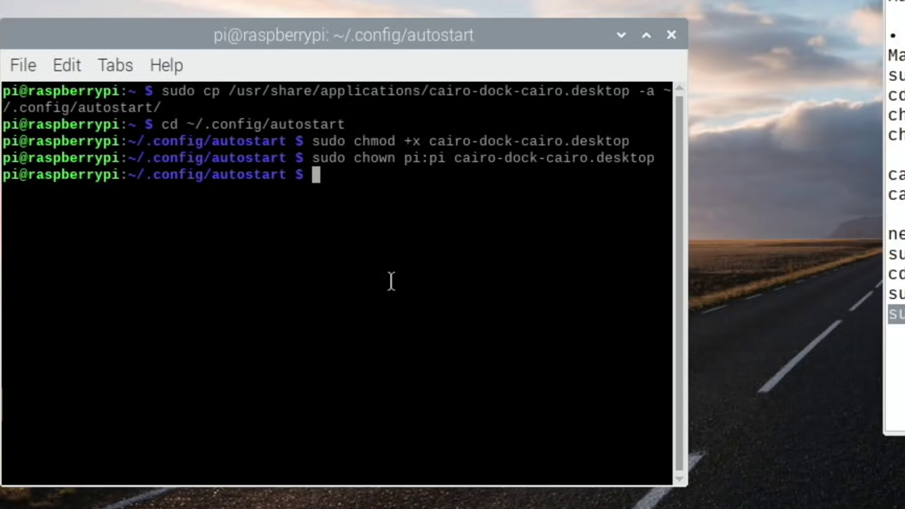
type("reboot")
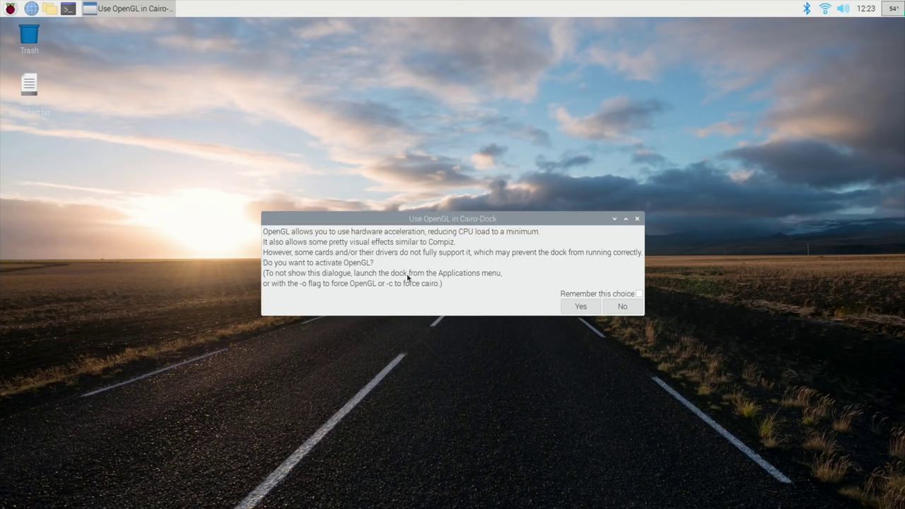
Step: After reboot, run the dock without OpenGL and open Cairo-Dock's Configure window
left_click(622, 306)
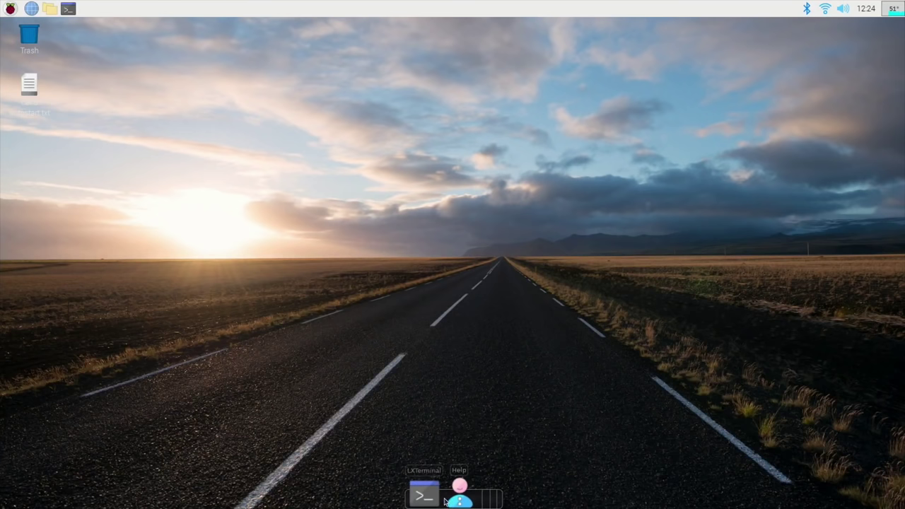
right_click(447, 499)
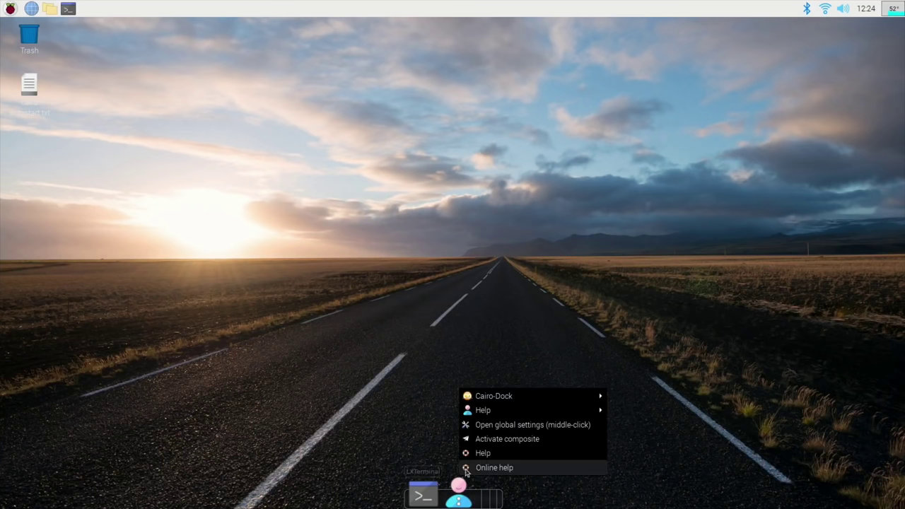
mouse_move(497, 396)
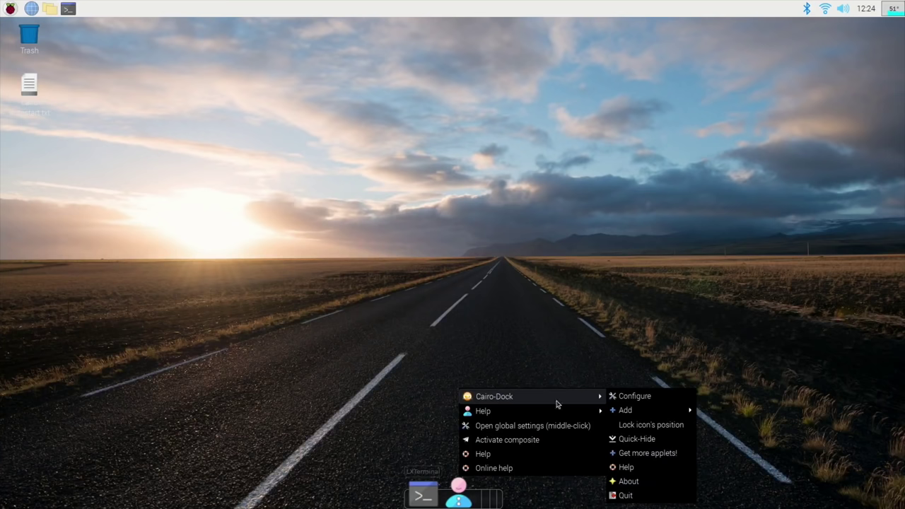
left_click(633, 396)
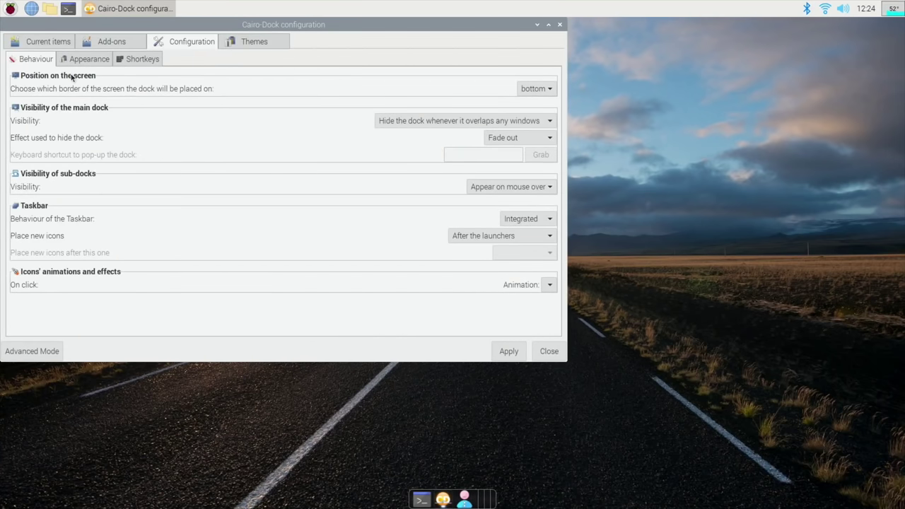
Step: Preview dock themes from Elementary down to Unity-Like-3
left_click(233, 43)
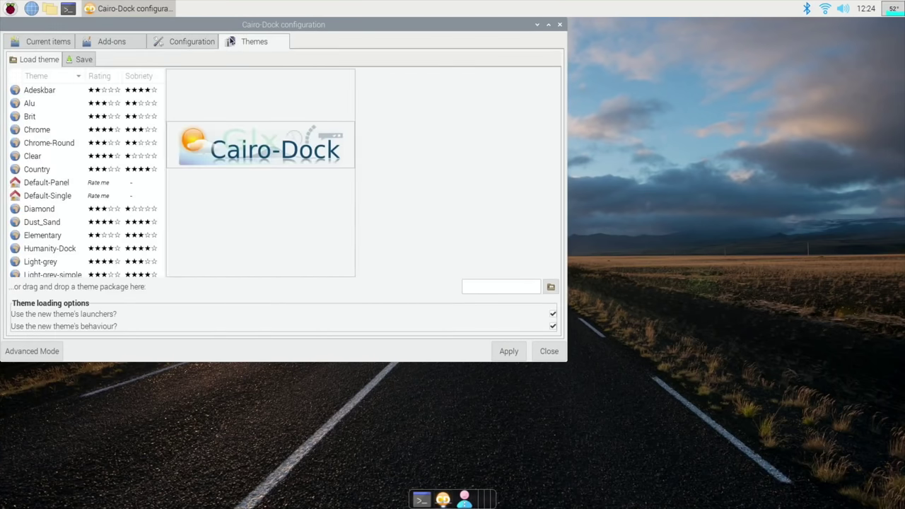
left_click(39, 235)
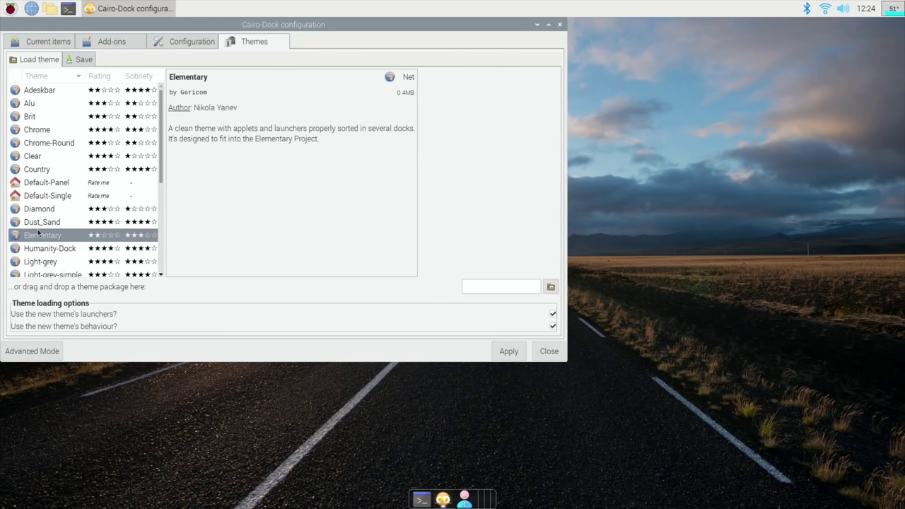
key("Down")
key("Down")
key("Down")
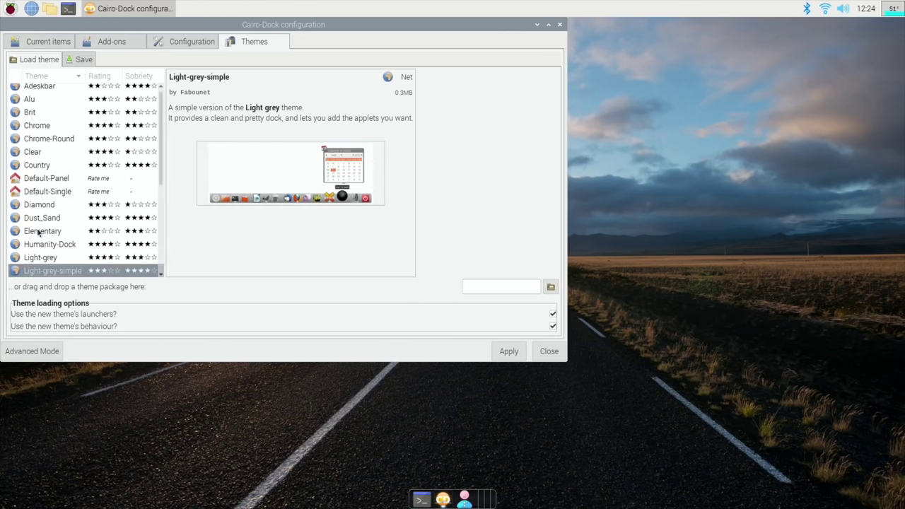
key("Down")
key("Down")
key("Down")
key("Down")
key("Down")
key("Down")
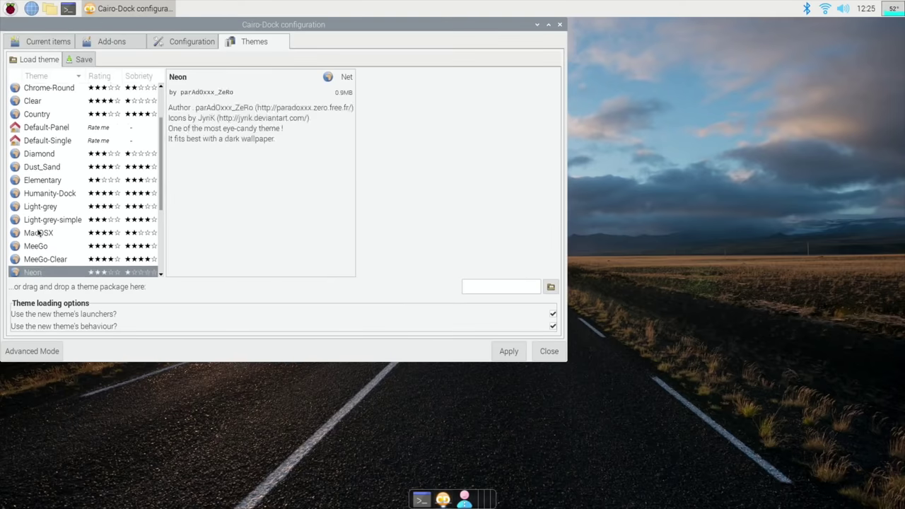
key("Down")
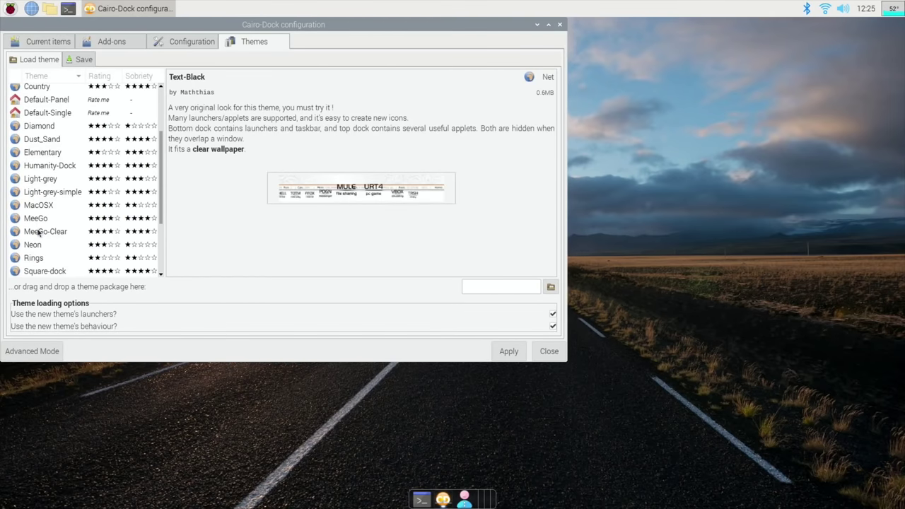
key("Down")
key("Down")
key("Down")
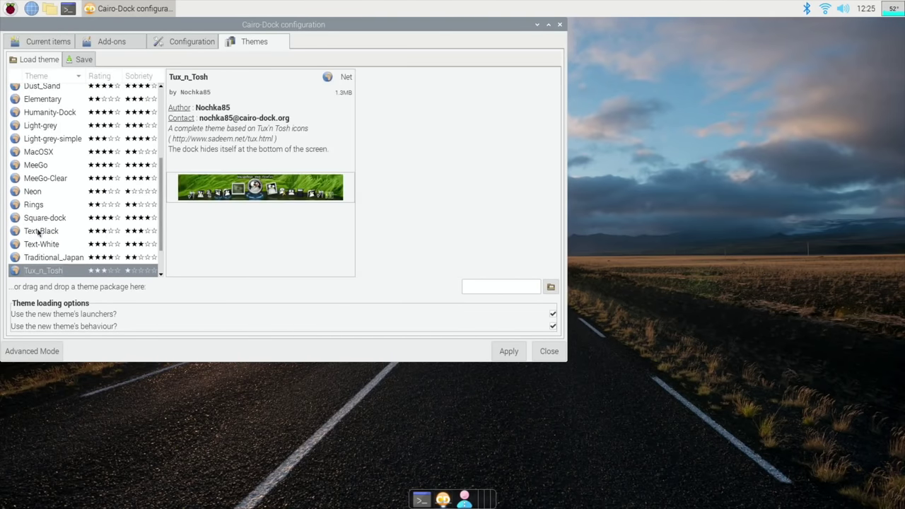
key("Down")
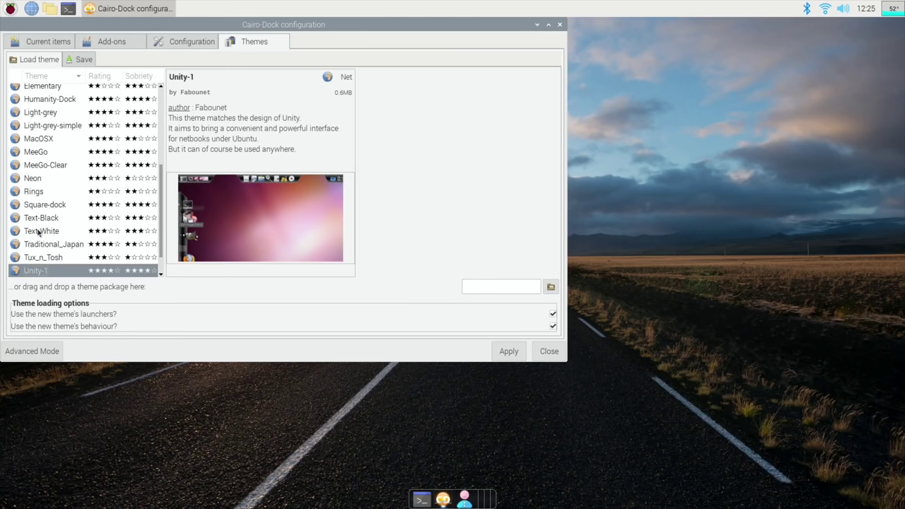
key("Down")
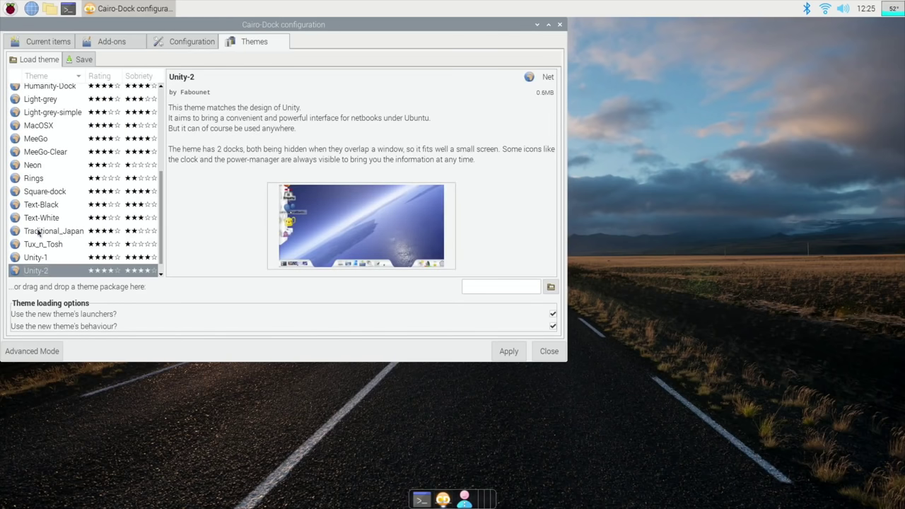
key("Down")
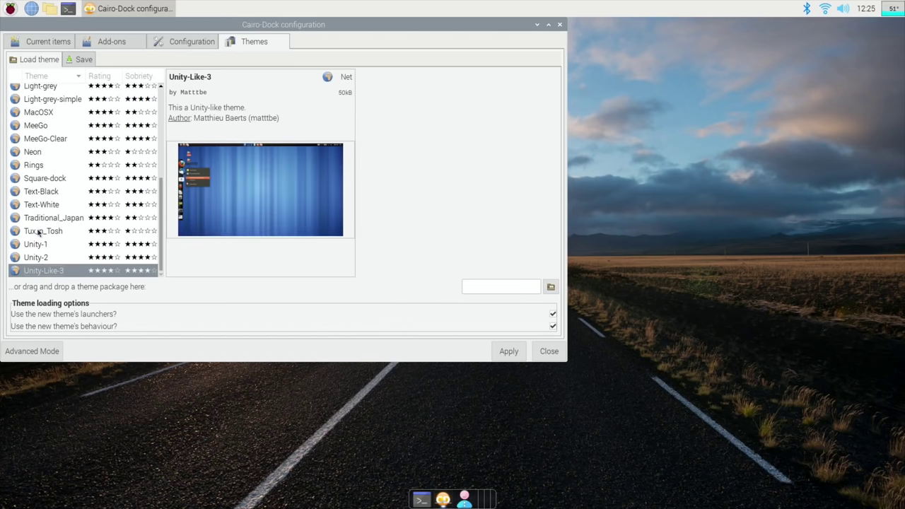
Step: Select Light-grey-simple and apply it, confirming the theme replacement
key("Up")
key("Up")
key("Up")
key("Up")
key("Up")
key("Up")
key("Up")
key("Up")
key("Up")
key("Up")
key("Up")
key("Up")
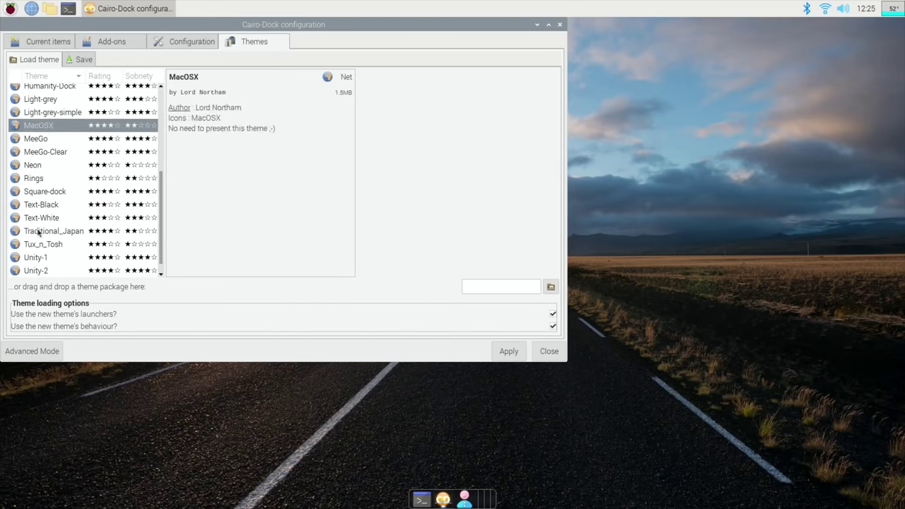
key("Up")
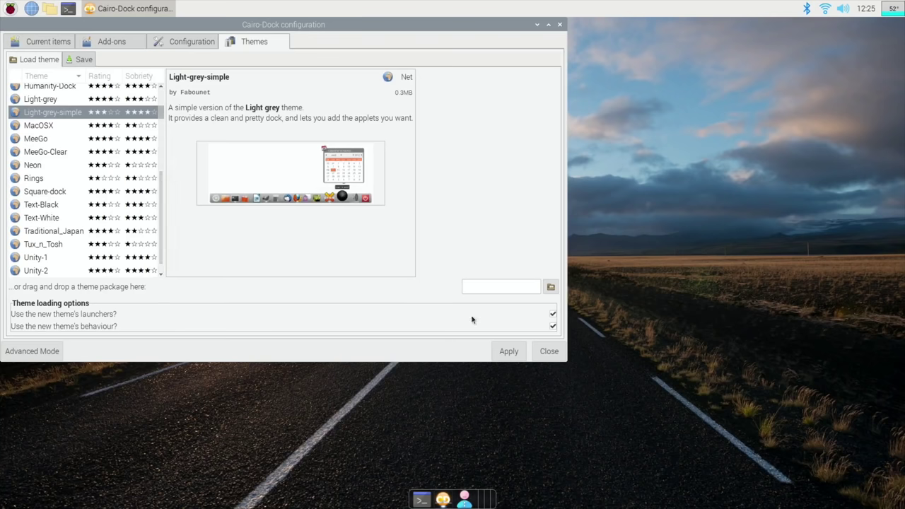
left_click(509, 352)
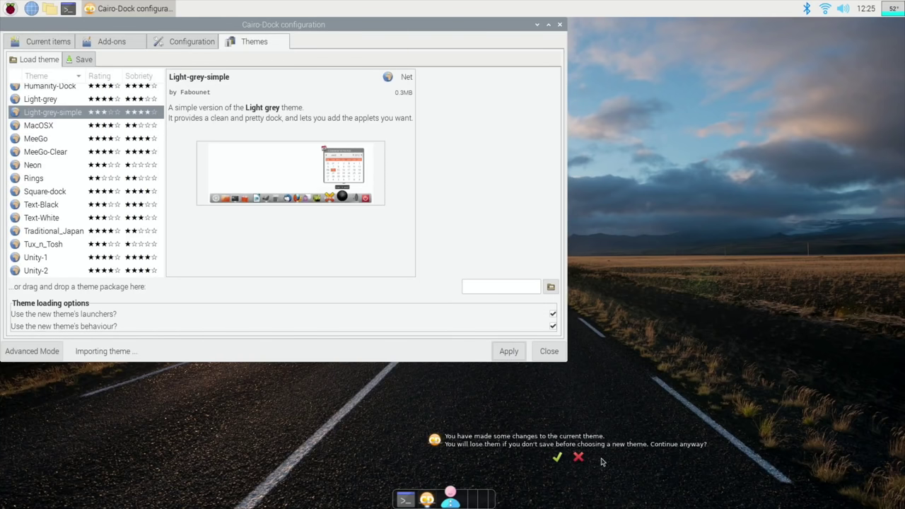
left_click(558, 458)
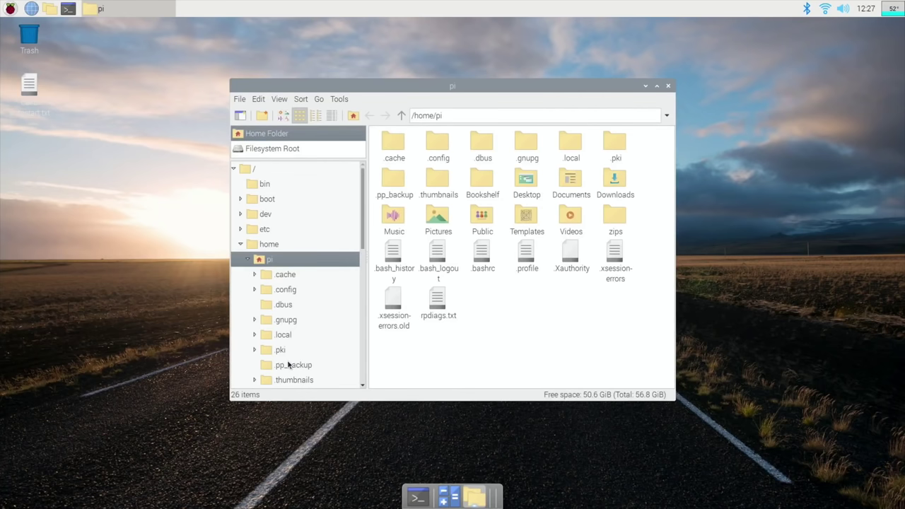
Step: Browse to the /usr/share/applications folder in PCManFM
scroll(287, 364, "down", 5)
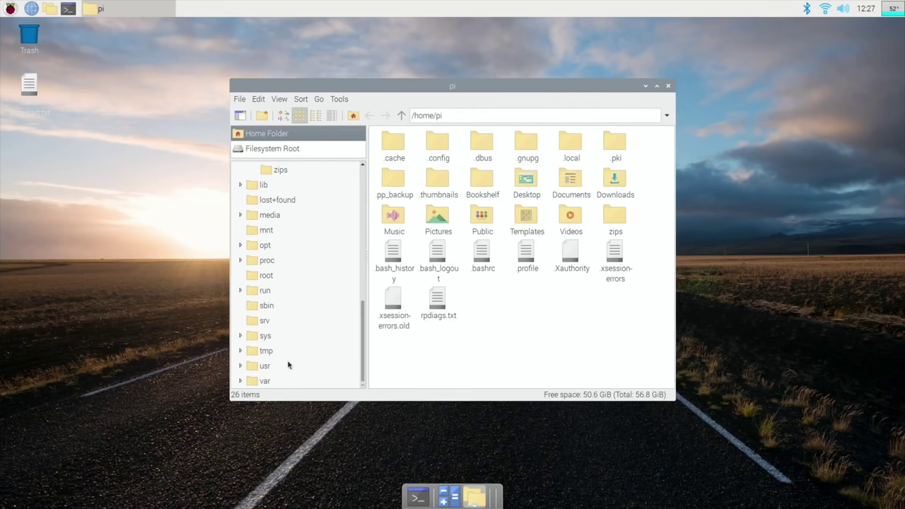
left_click(262, 366)
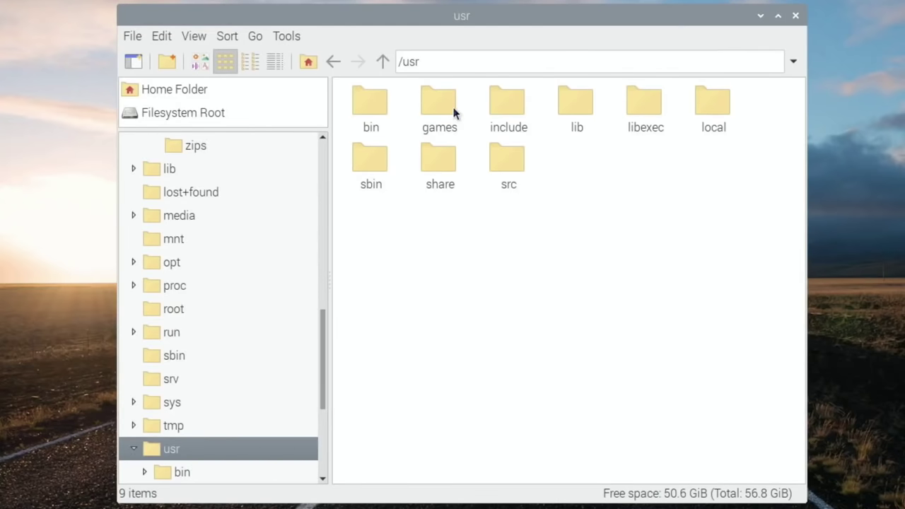
double_click(434, 154)
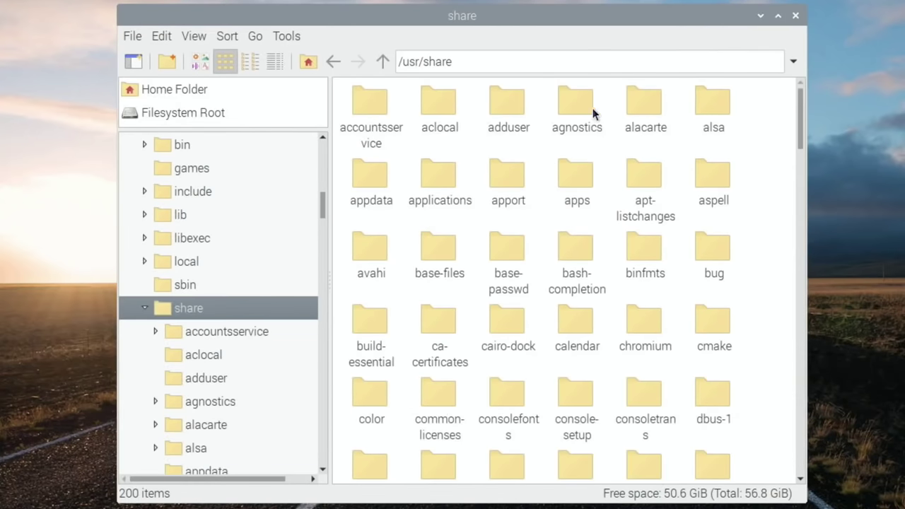
double_click(441, 171)
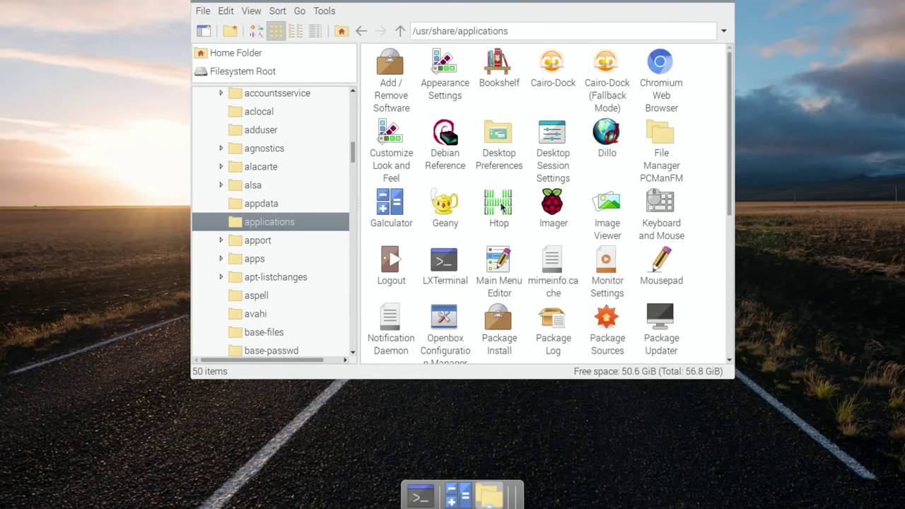
scroll(639, 234, "down", 5)
scroll(638, 234, "up", 5)
scroll(636, 233, "down", 5)
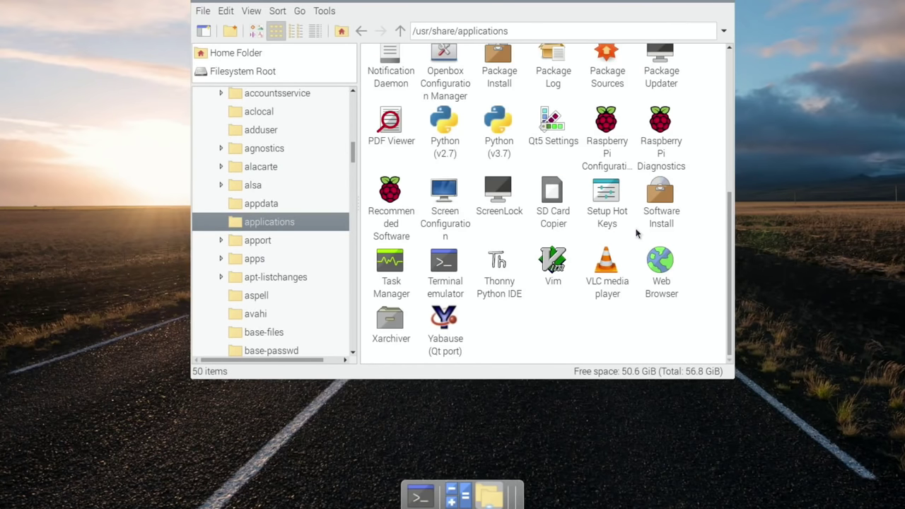
scroll(636, 233, "up", 4)
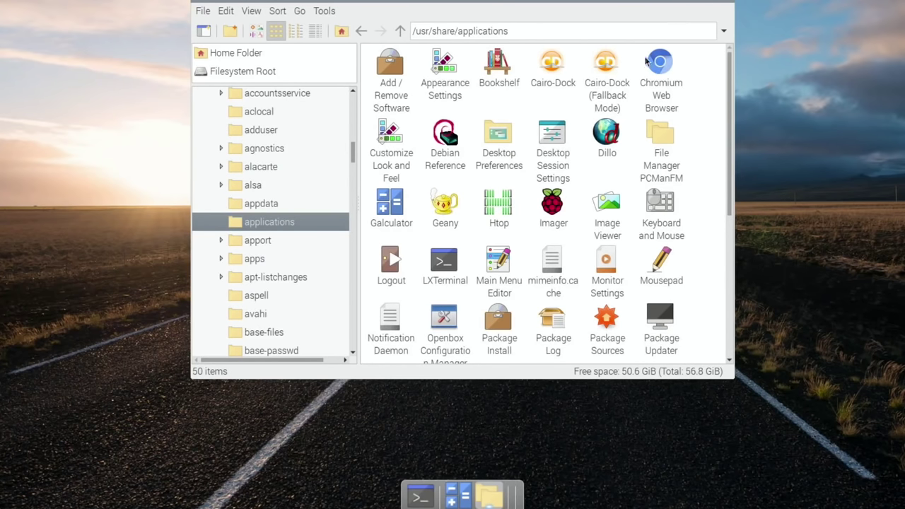
Step: Drag Chromium, Add / Remove Software, Mousepad and VLC media player onto the dock as launchers
left_click_drag(651, 65, 436, 492)
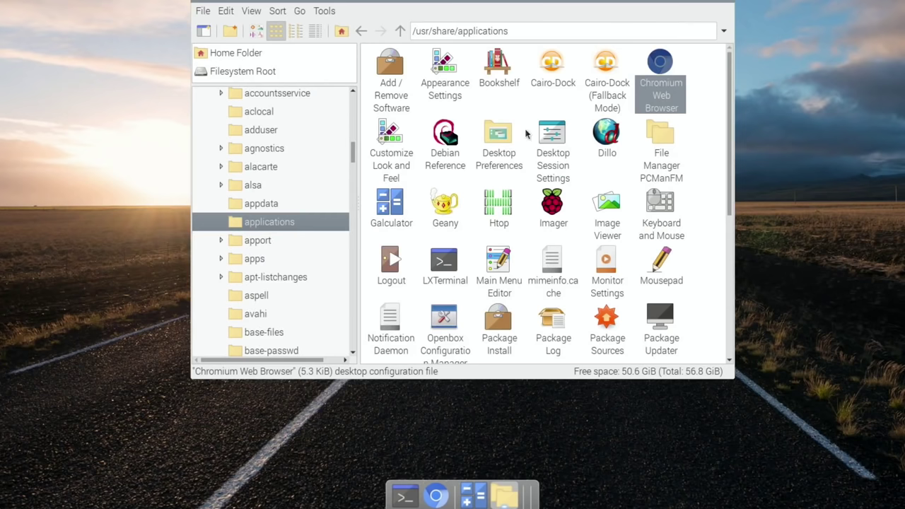
left_click_drag(391, 67, 451, 492)
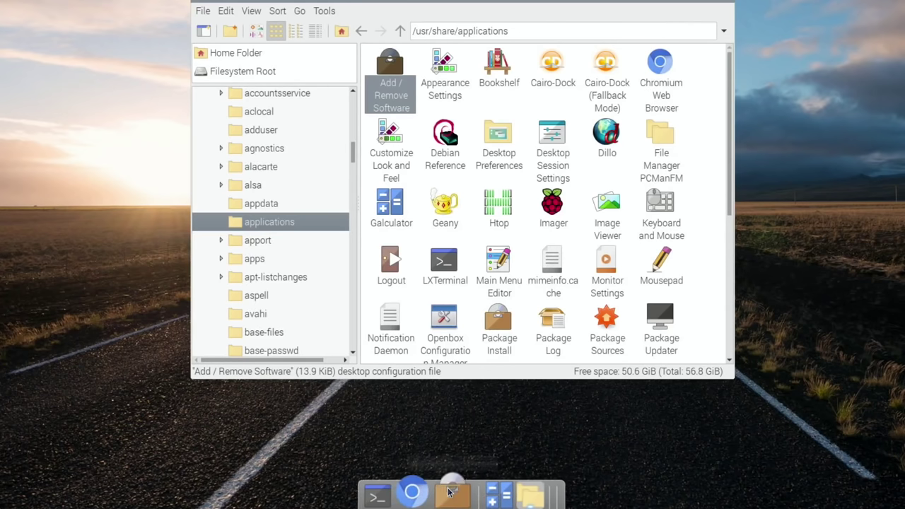
scroll(646, 310, "down", 3)
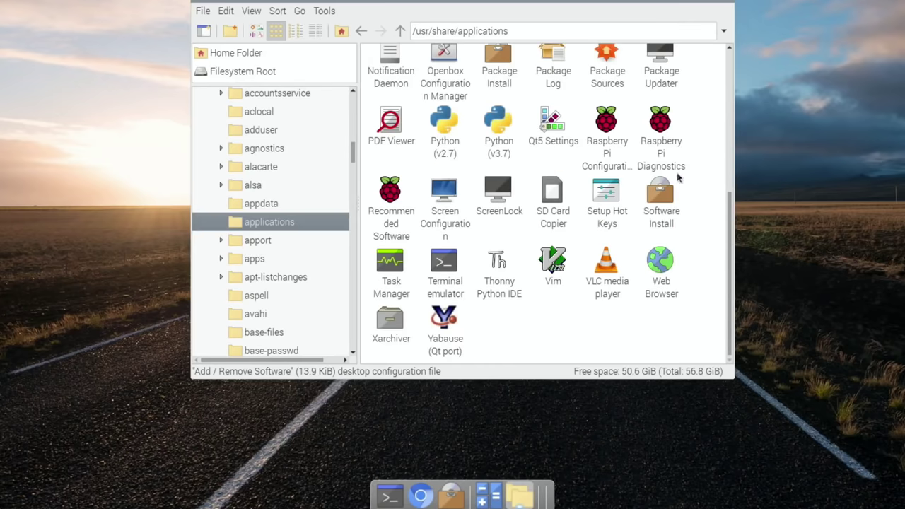
scroll(633, 94, "up", 3)
left_click_drag(658, 223, 481, 489)
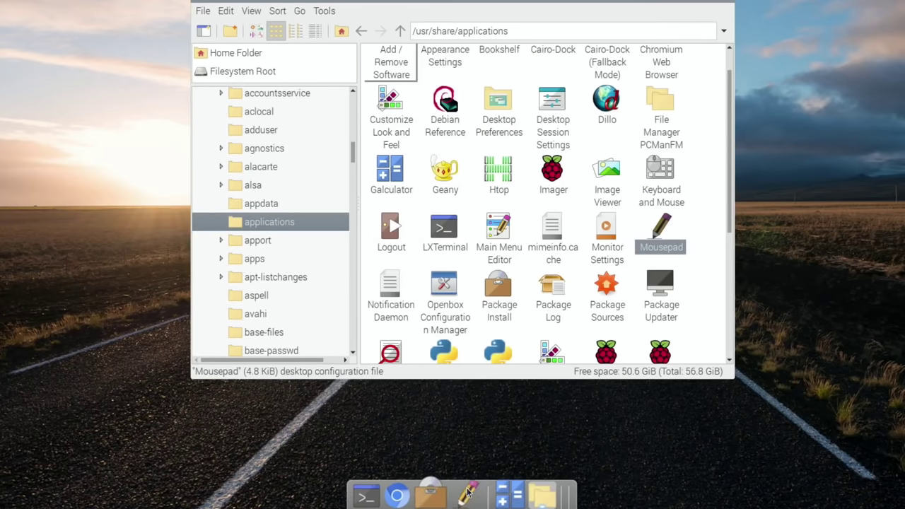
scroll(607, 282, "down", 3)
left_click_drag(607, 286, 461, 490)
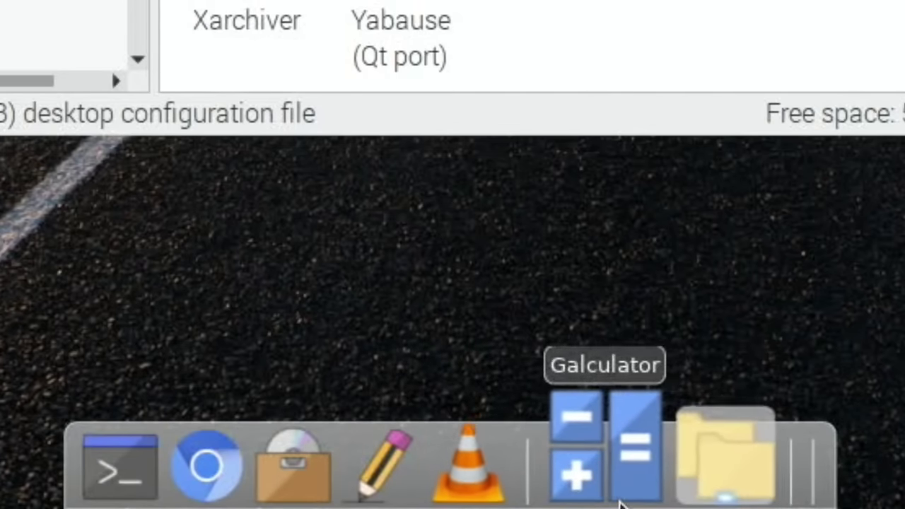
Step: Close the Chromium browser window and the applications folder window
left_click(219, 445)
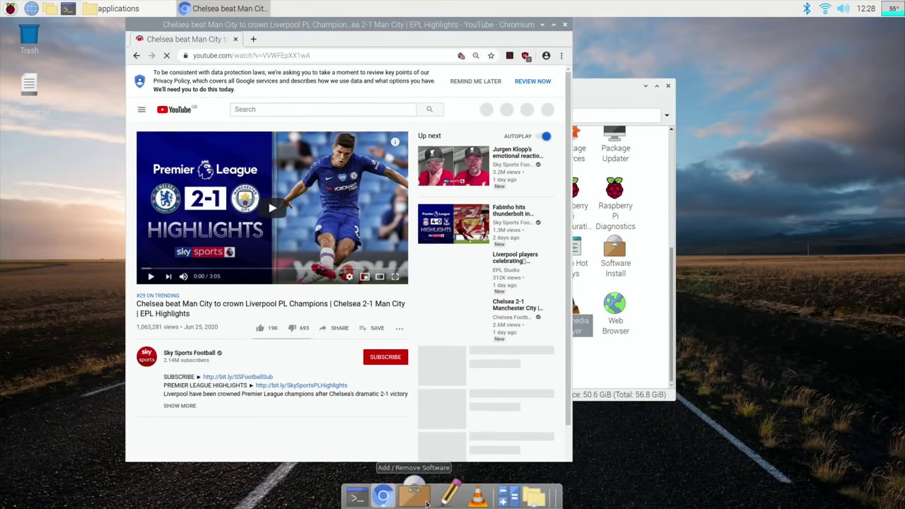
left_click(564, 24)
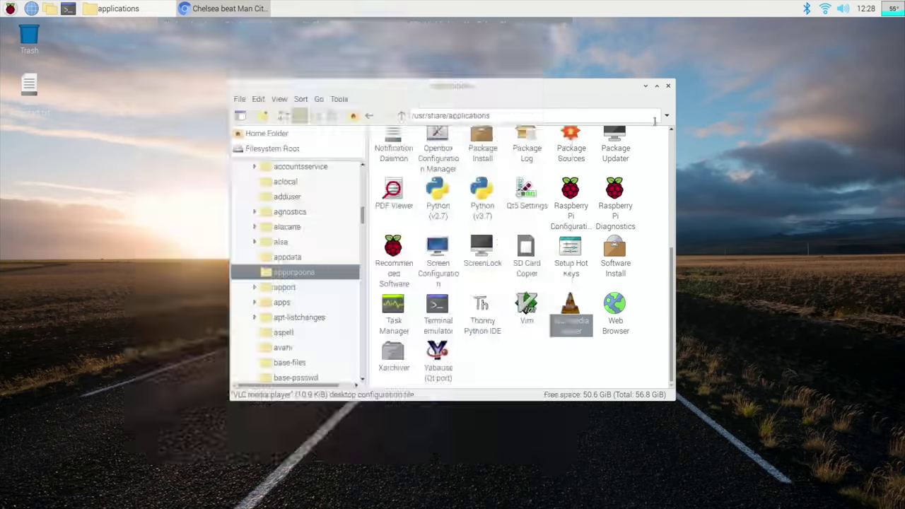
left_click(668, 86)
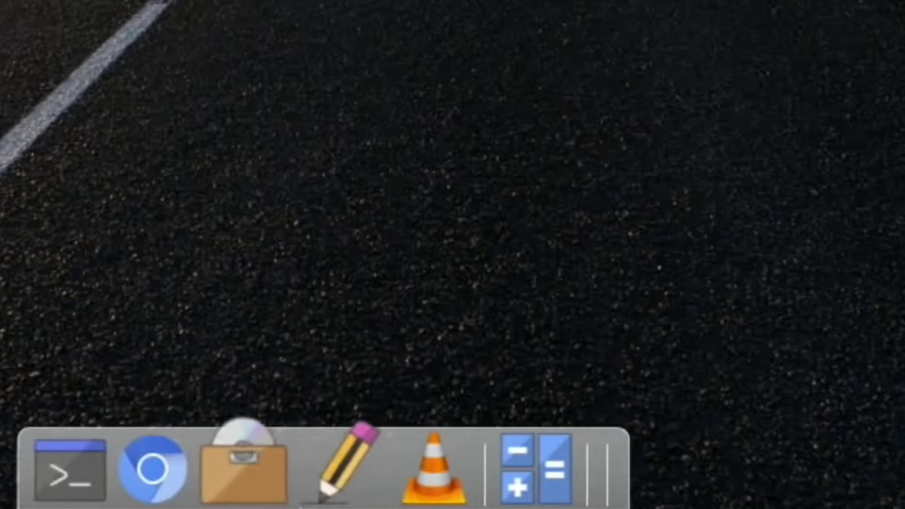
Step: Open Cairo-Dock > Configure from a dock icon's context menu
right_click(300, 486)
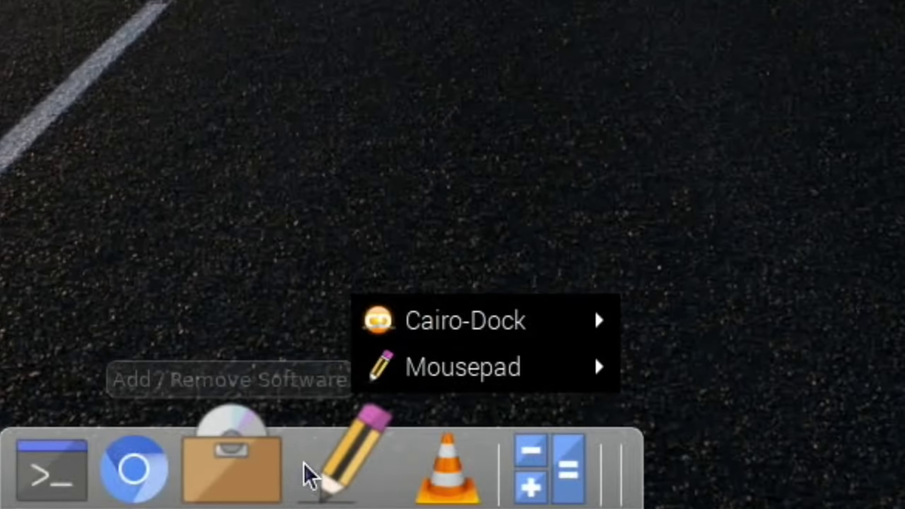
mouse_move(442, 329)
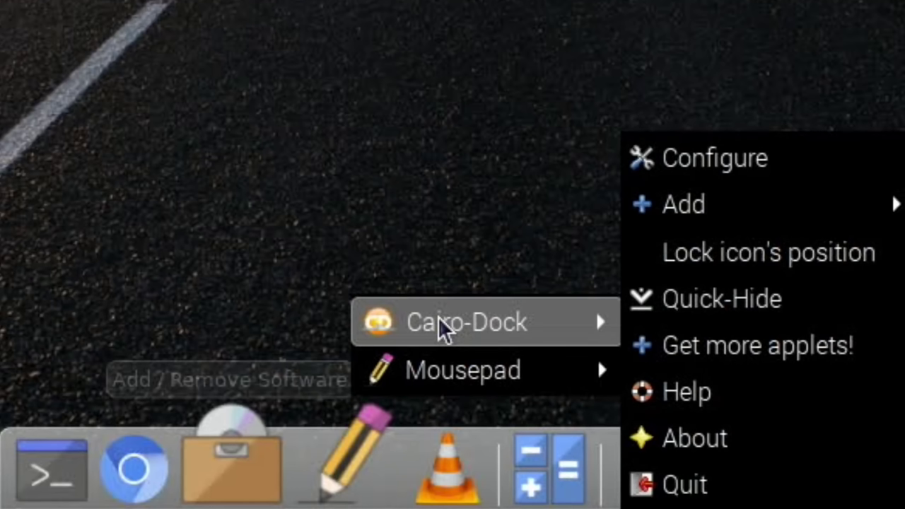
left_click(695, 176)
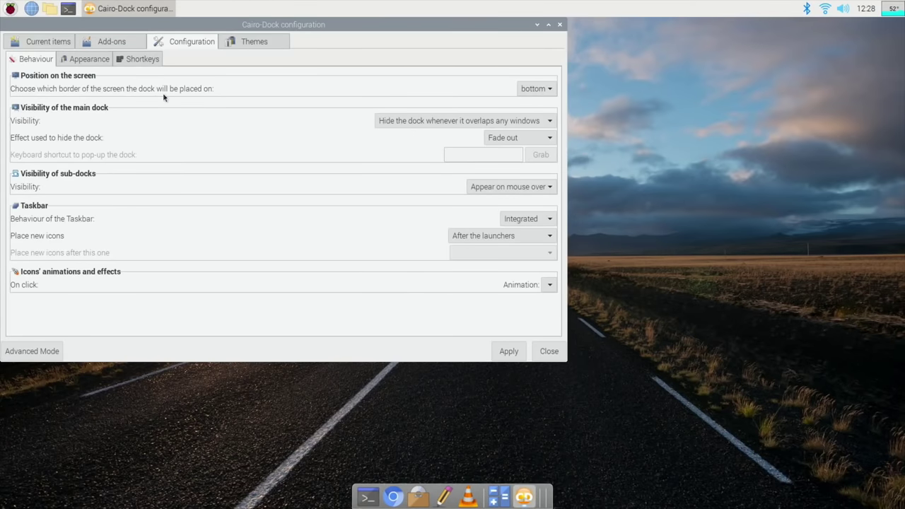
Step: Review the Chromium Web Browser launcher's settings in the Bottom dock, then browse the Add-ons list
left_click(47, 41)
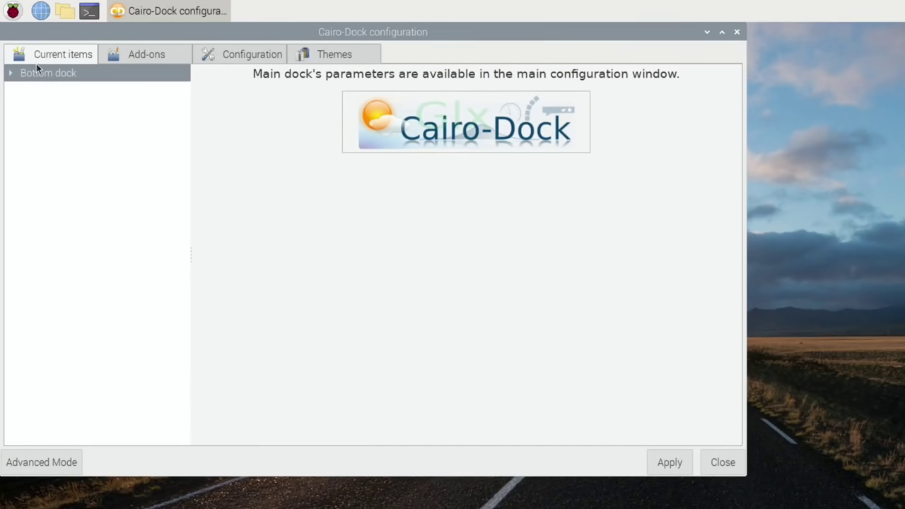
left_click(10, 73)
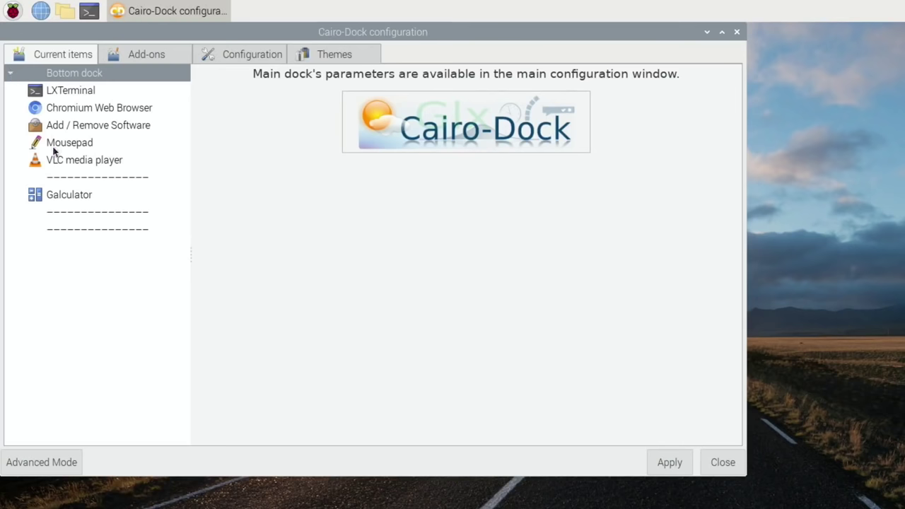
left_click(63, 111)
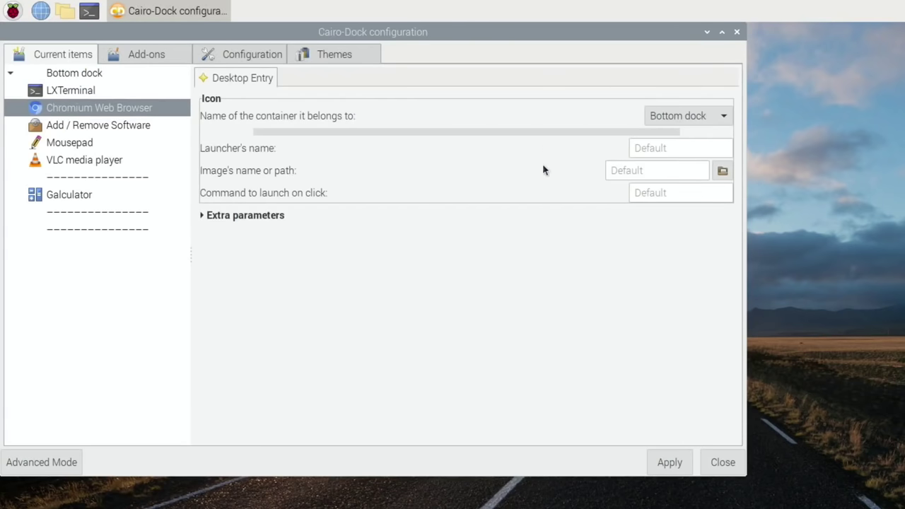
left_click(202, 218)
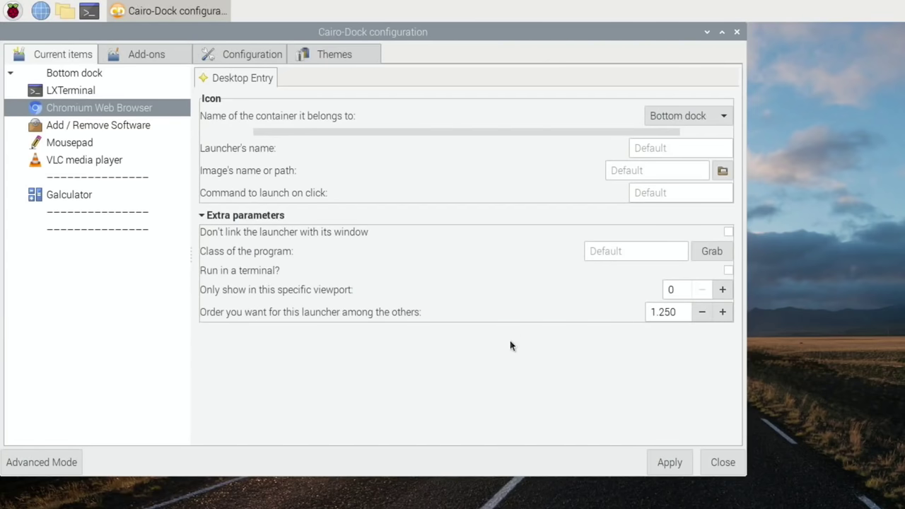
left_click(142, 59)
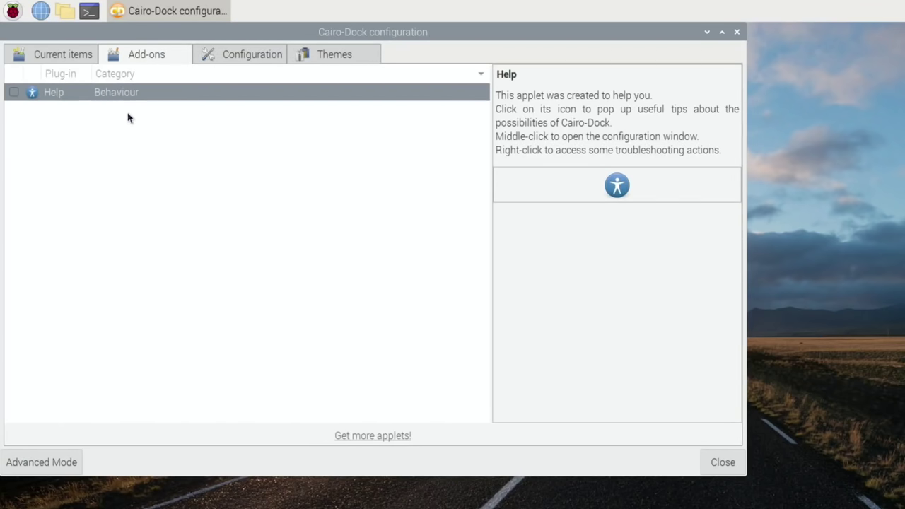
Step: Keep Behaviour visibility as 'Hide the dock whenever it overlaps any windows' and new icons after launchers
left_click(225, 59)
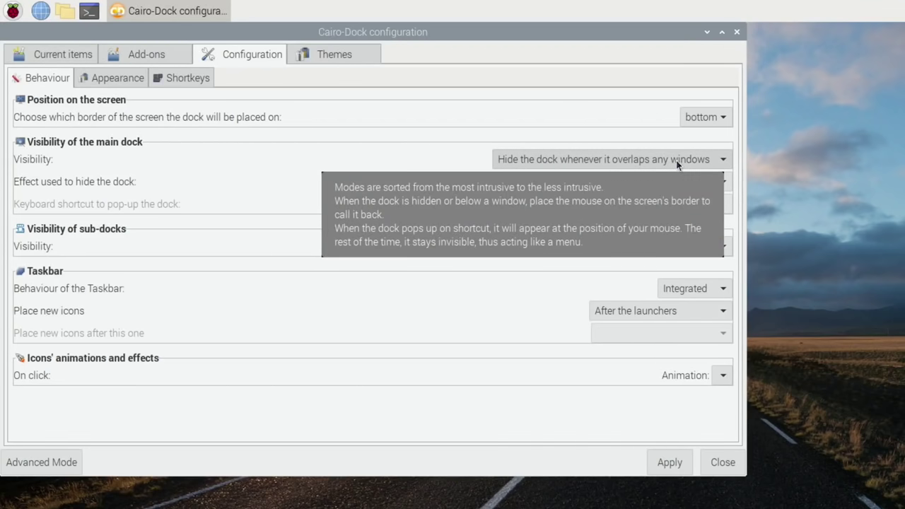
left_click(696, 166)
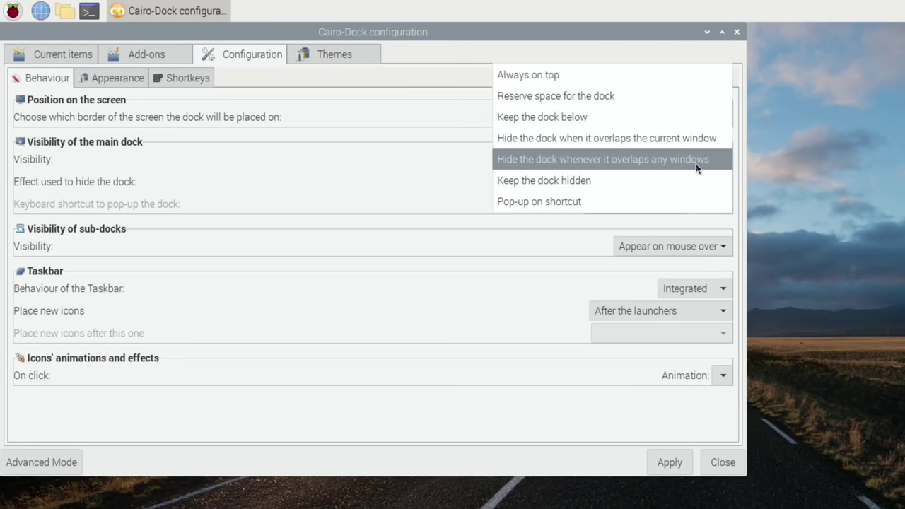
left_click(696, 164)
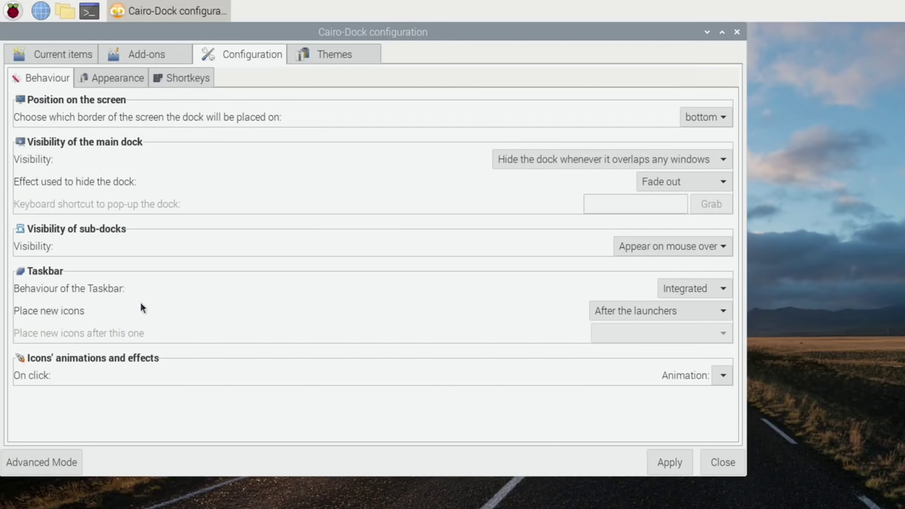
left_click(676, 310)
left_click(676, 311)
left_click(322, 57)
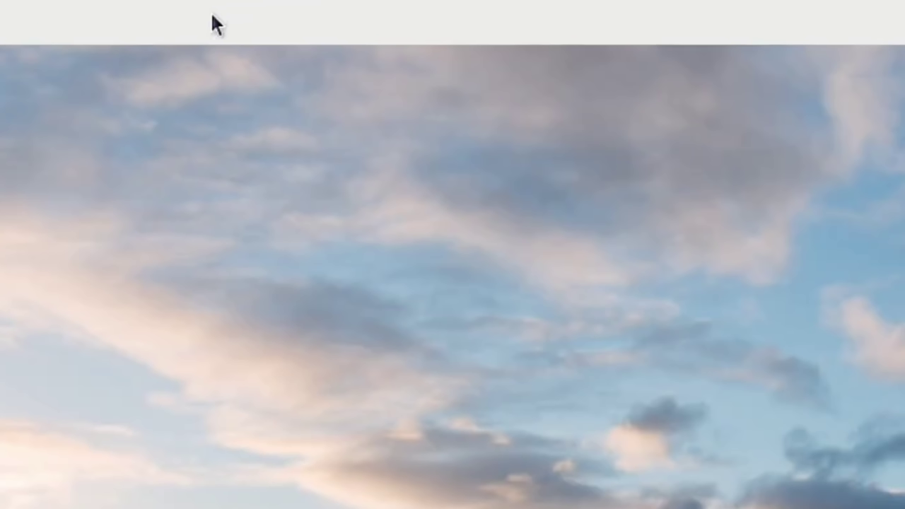
Step: In Panel Preferences, set a Solid color background and tick 'Minimize panel when not in use'
right_click(338, 8)
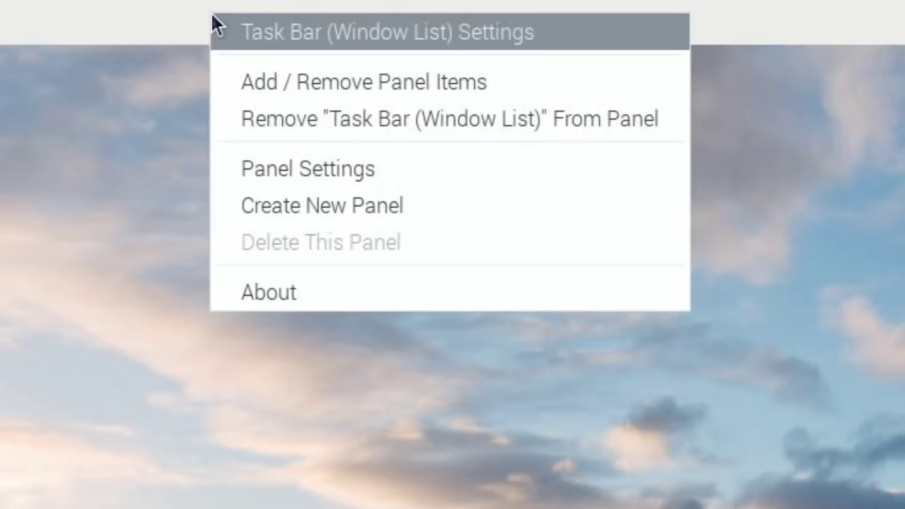
left_click(269, 163)
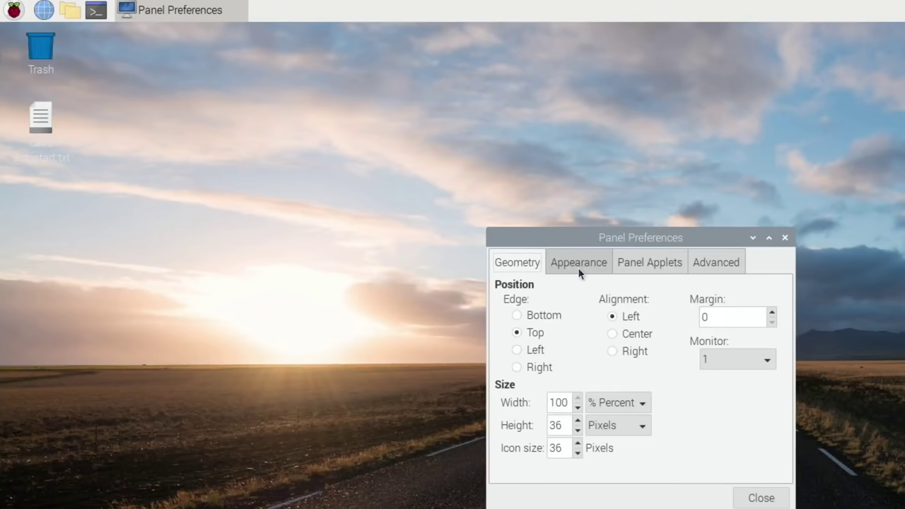
left_click(577, 268)
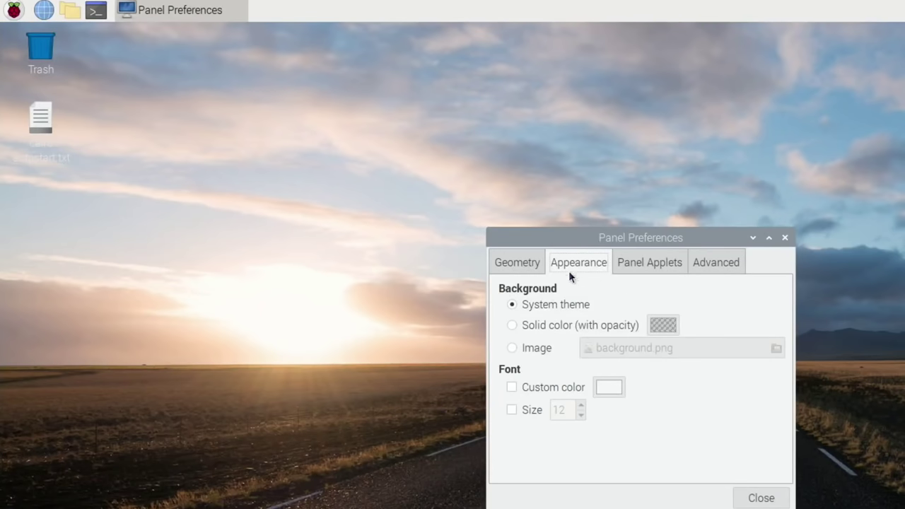
left_click(520, 324)
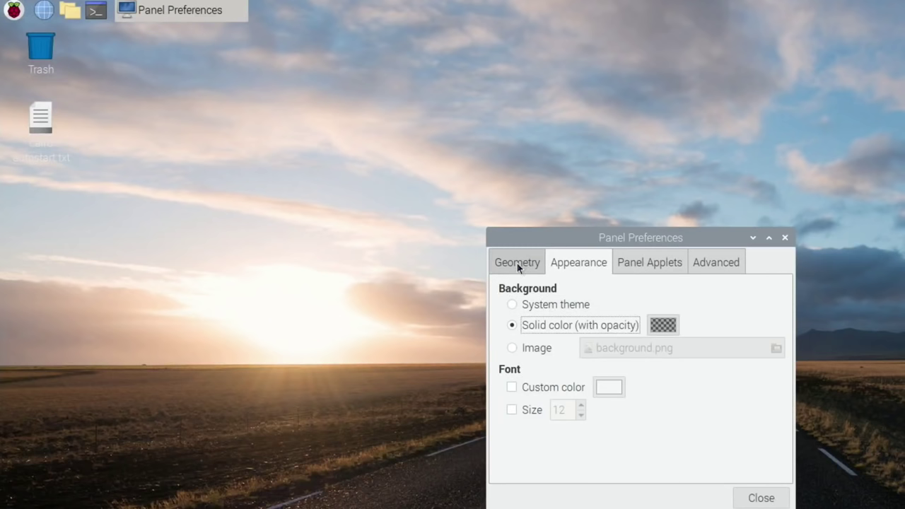
left_click(734, 269)
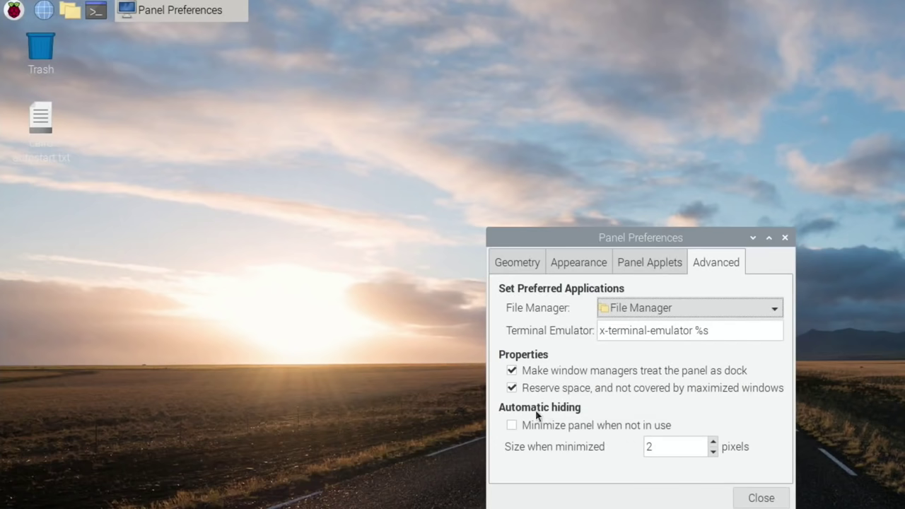
left_click(511, 426)
left_click(761, 498)
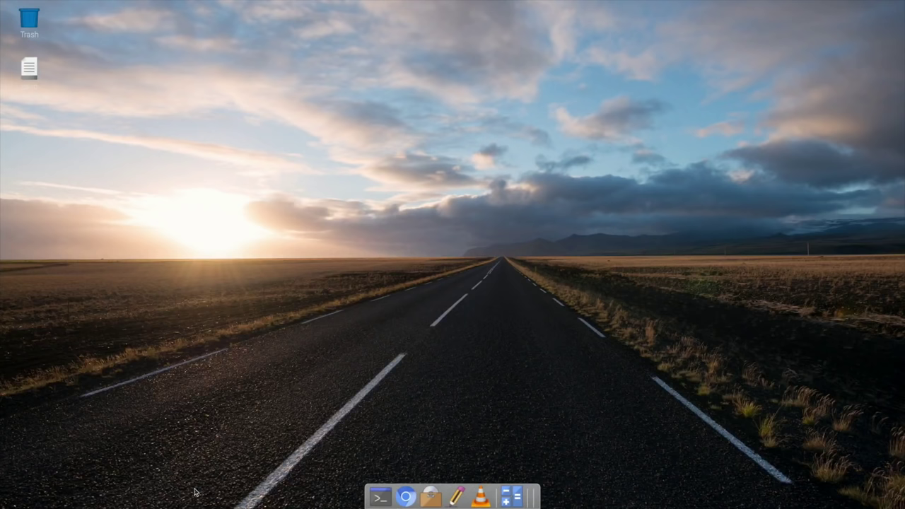
mouse_move(222, 4)
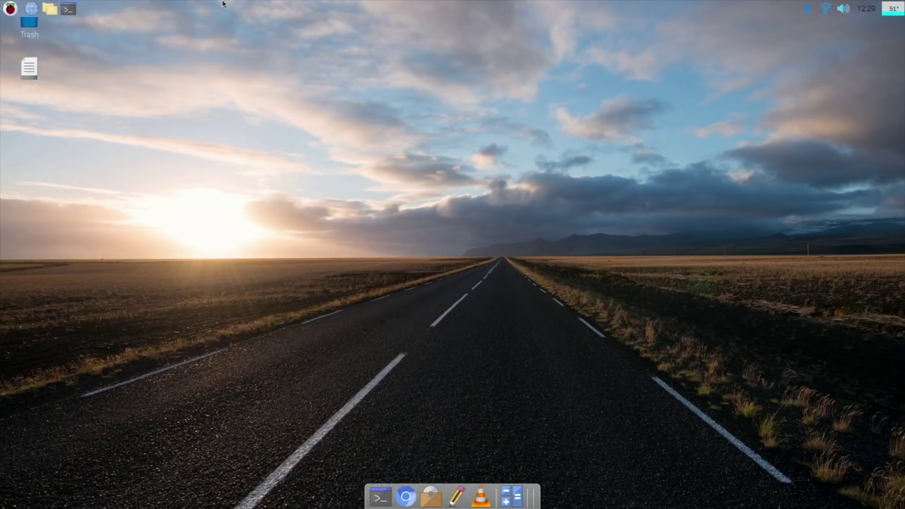
left_click(13, 9)
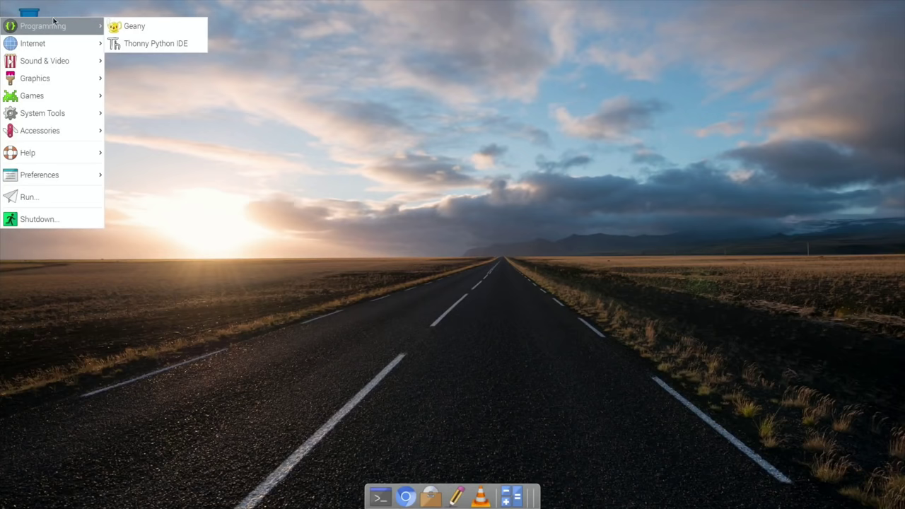
left_click(333, 78)
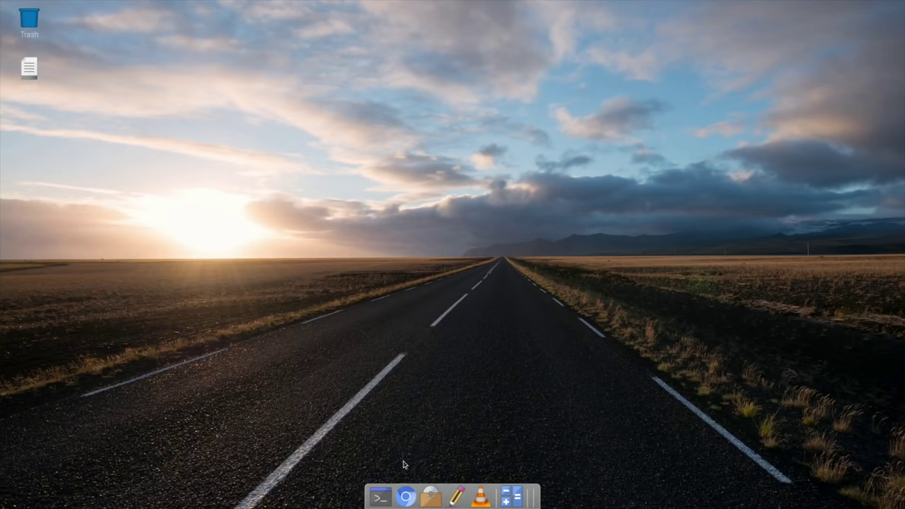
left_click(405, 492)
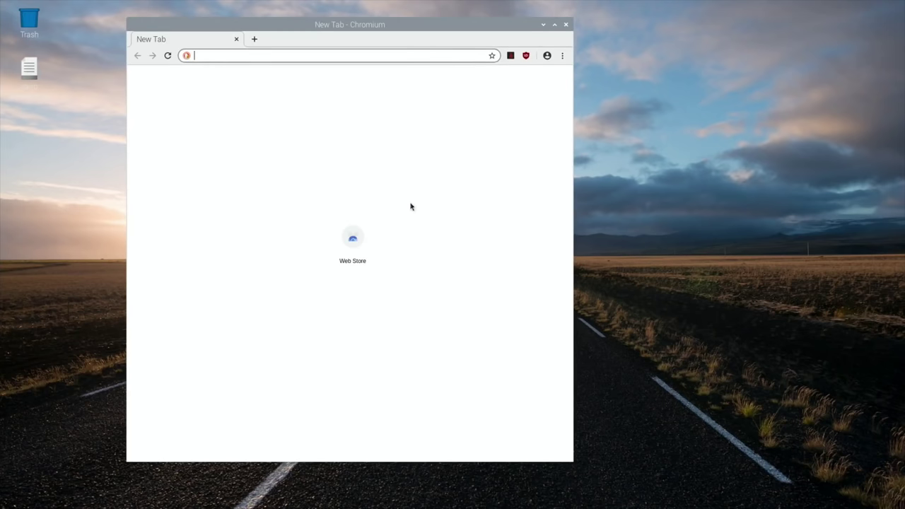
mouse_move(299, 4)
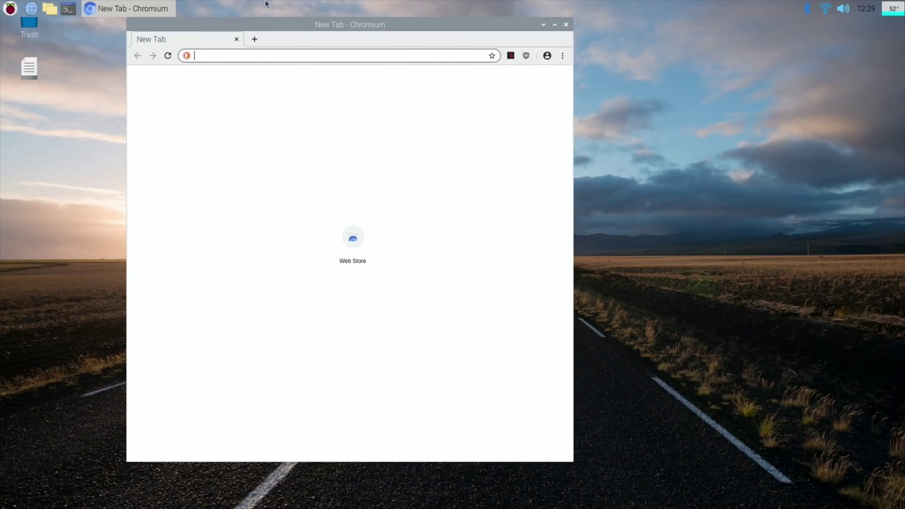
left_click(149, 9)
left_click(565, 24)
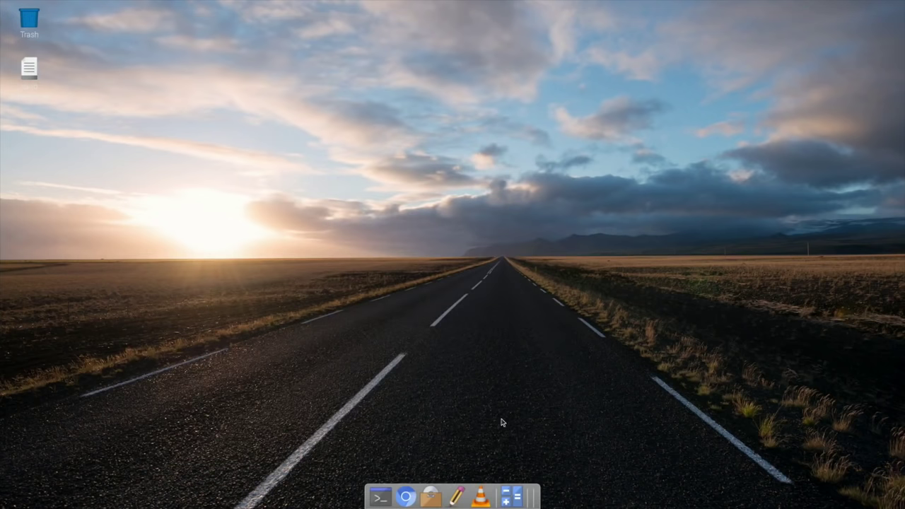